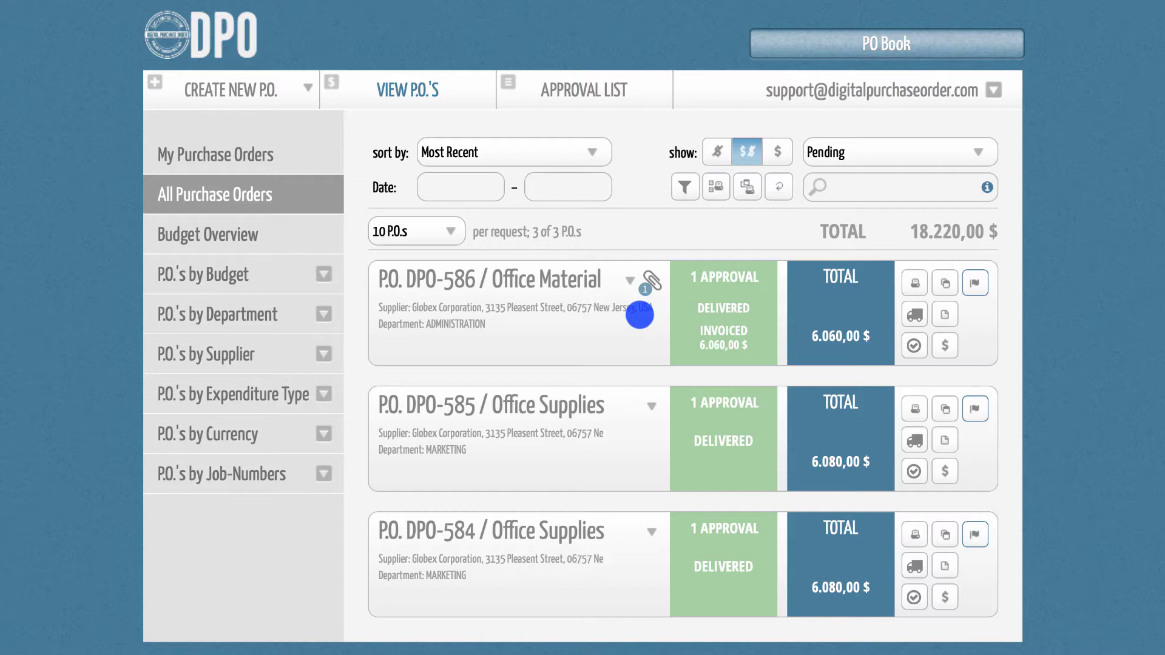
- Review purchase order DPO-586's details, then close them
click(663, 315)
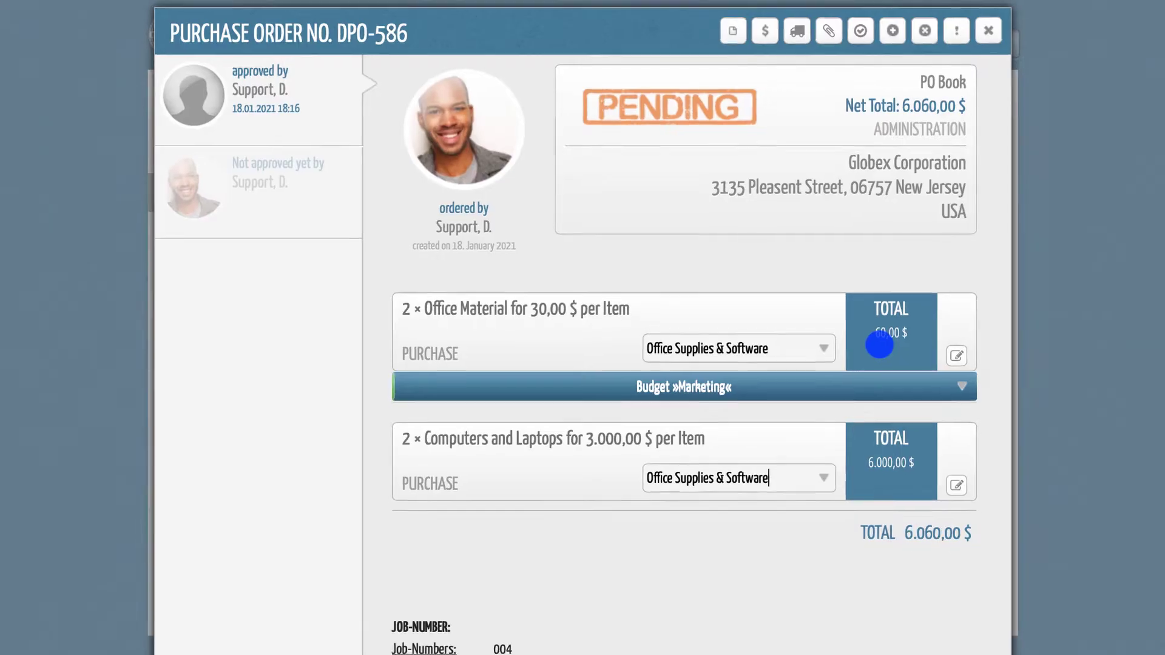
scroll(879, 345, down, 2)
drag(965, 423, 908, 430)
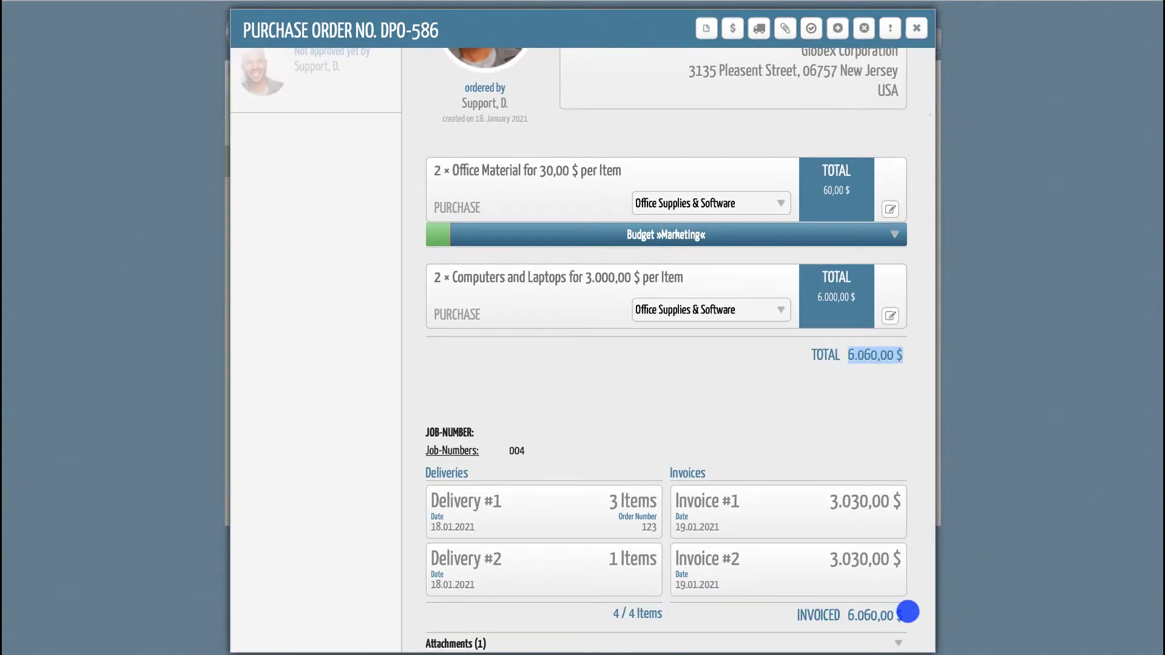
scroll(911, 395, up, 2)
click(916, 28)
- In Administration > Users, turn on 'Can manage invoices' for the regular User and save
click(903, 42)
click(851, 115)
click(254, 363)
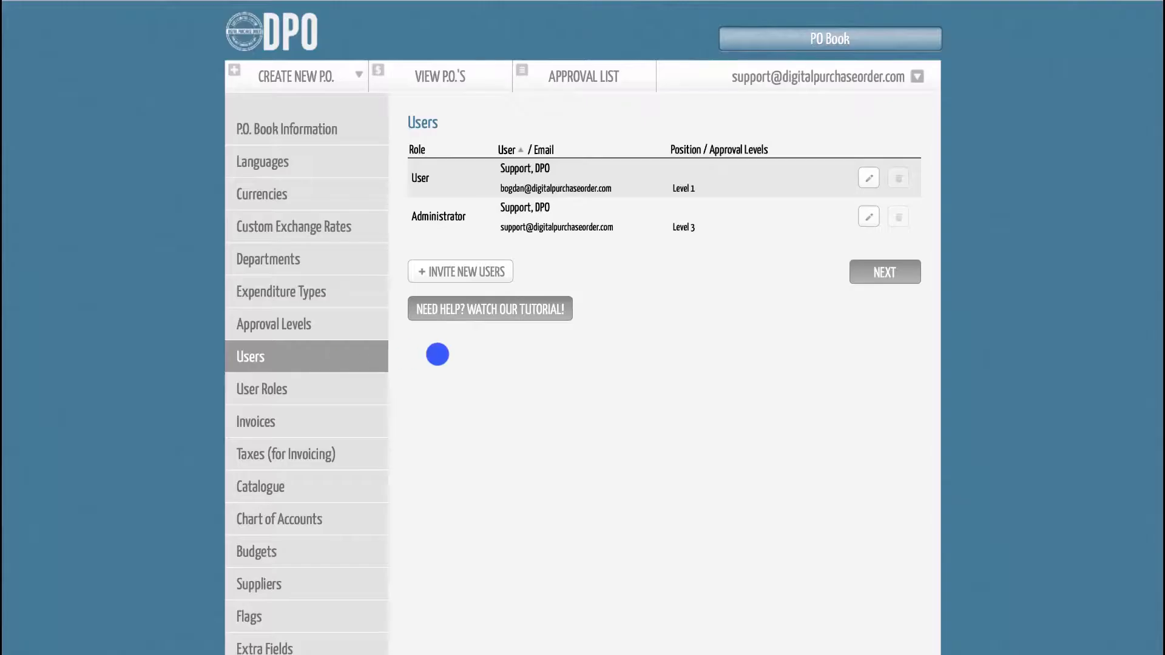
click(869, 176)
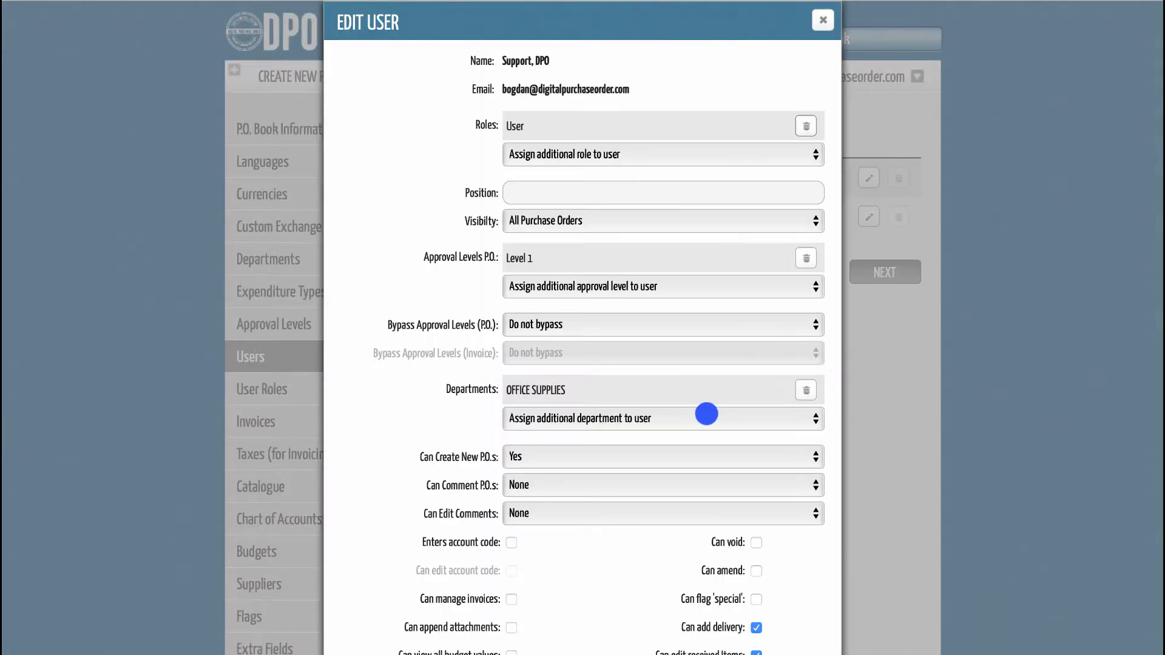
scroll(782, 408, down, 4)
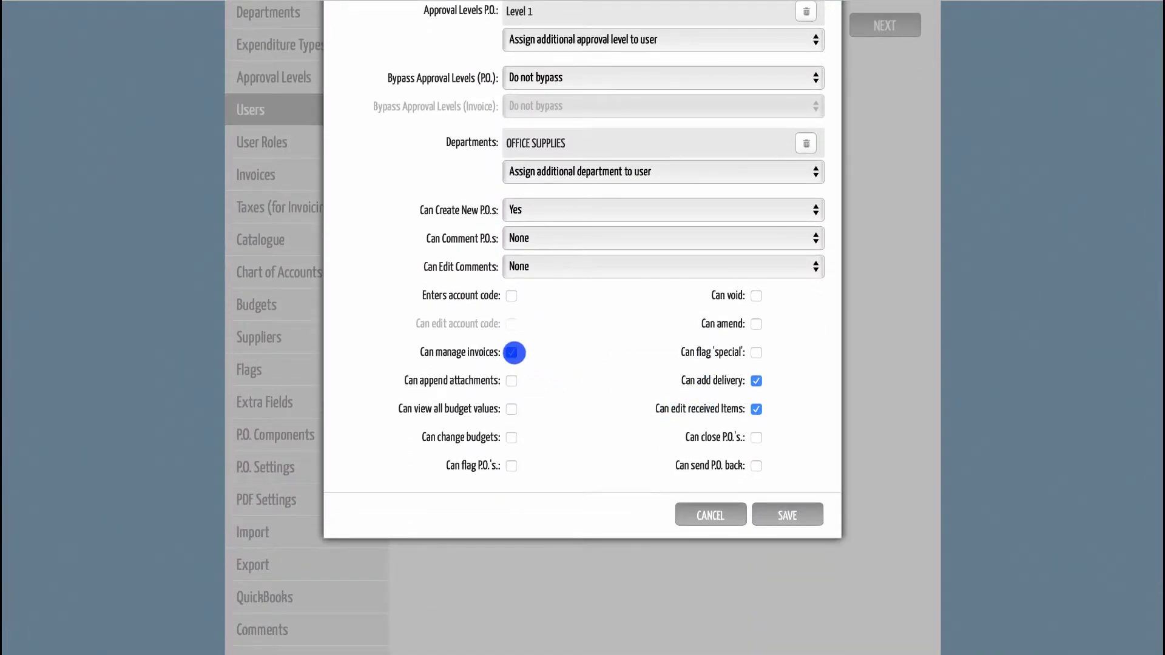
click(792, 513)
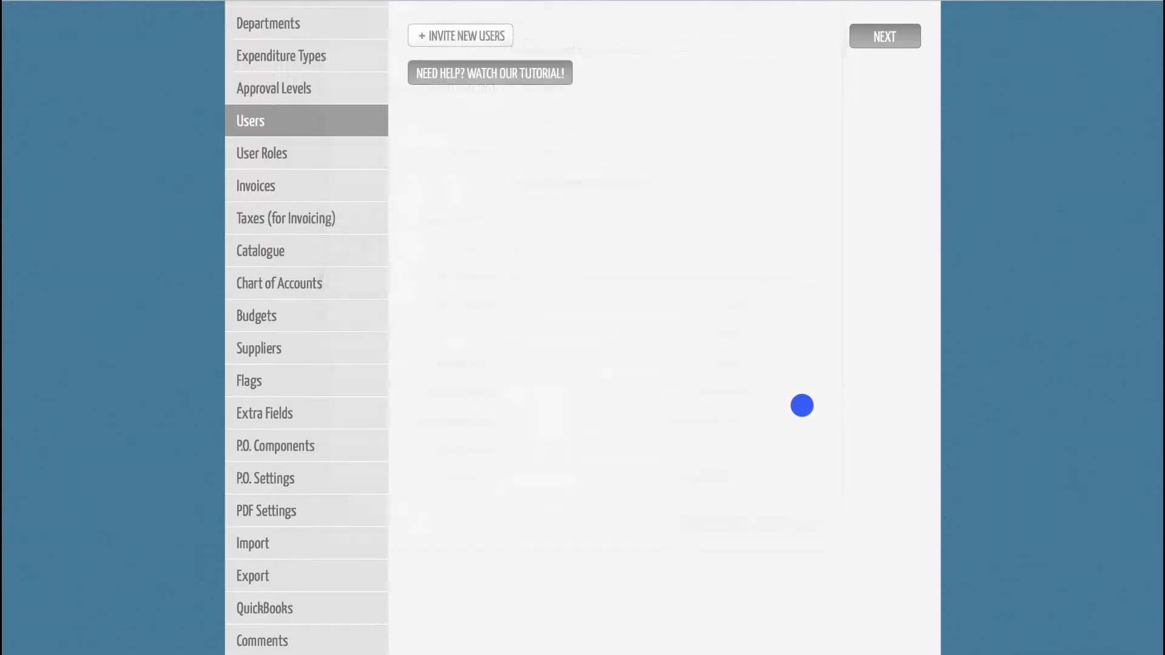
- From the purchase order list, start a new invoice with invoice number 1234
click(455, 76)
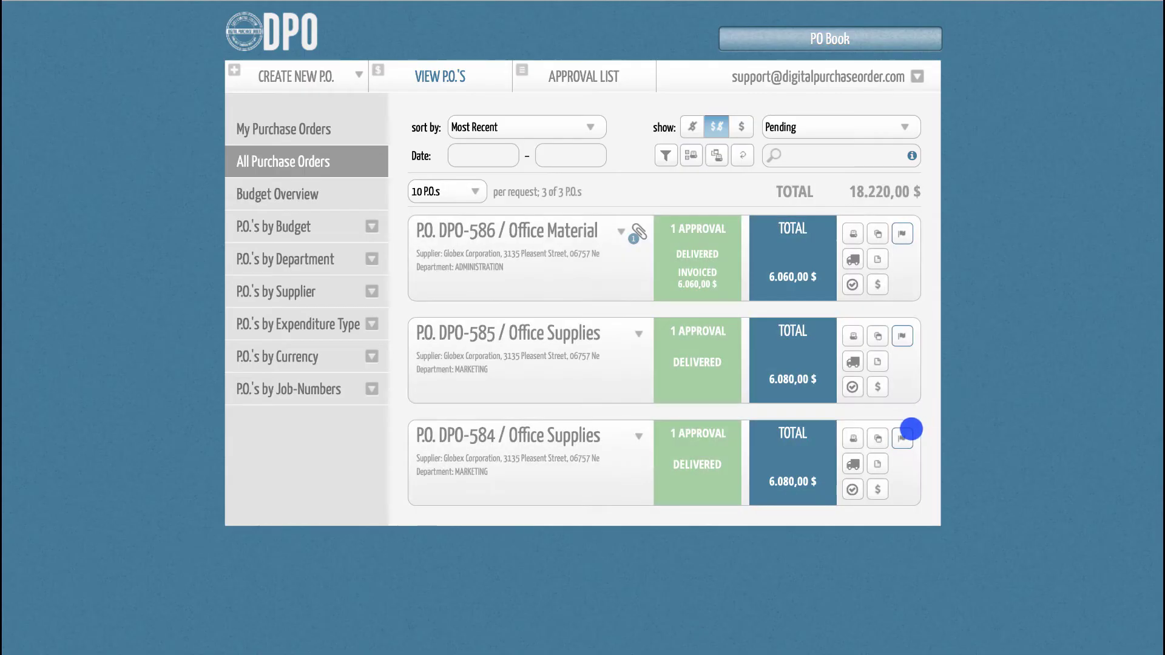
click(879, 385)
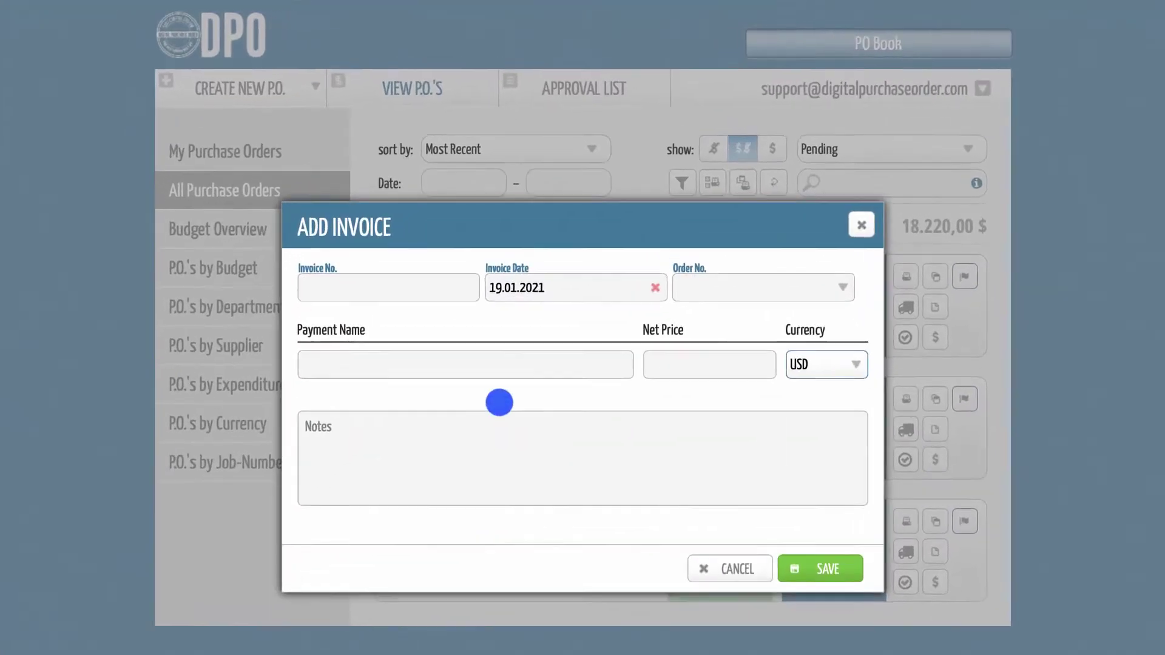
click(393, 309)
text(1234)
- Enter order number 123, payment name 'First Invoice' and net price 6000 USD, then save
click(713, 297)
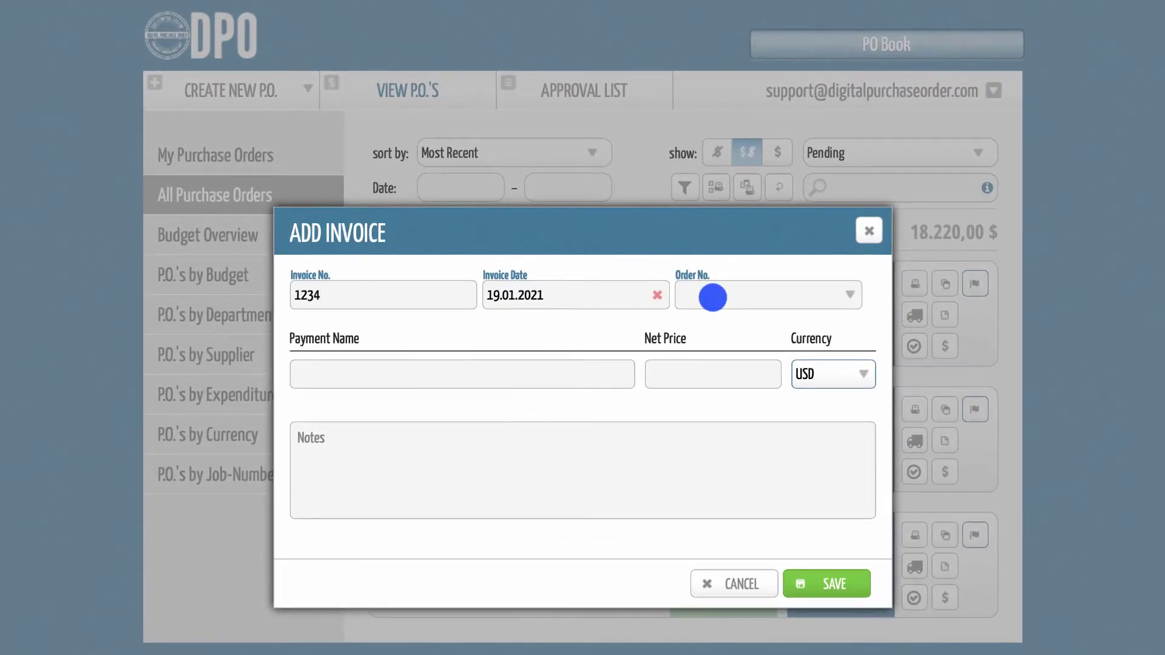
text(123)
click(466, 383)
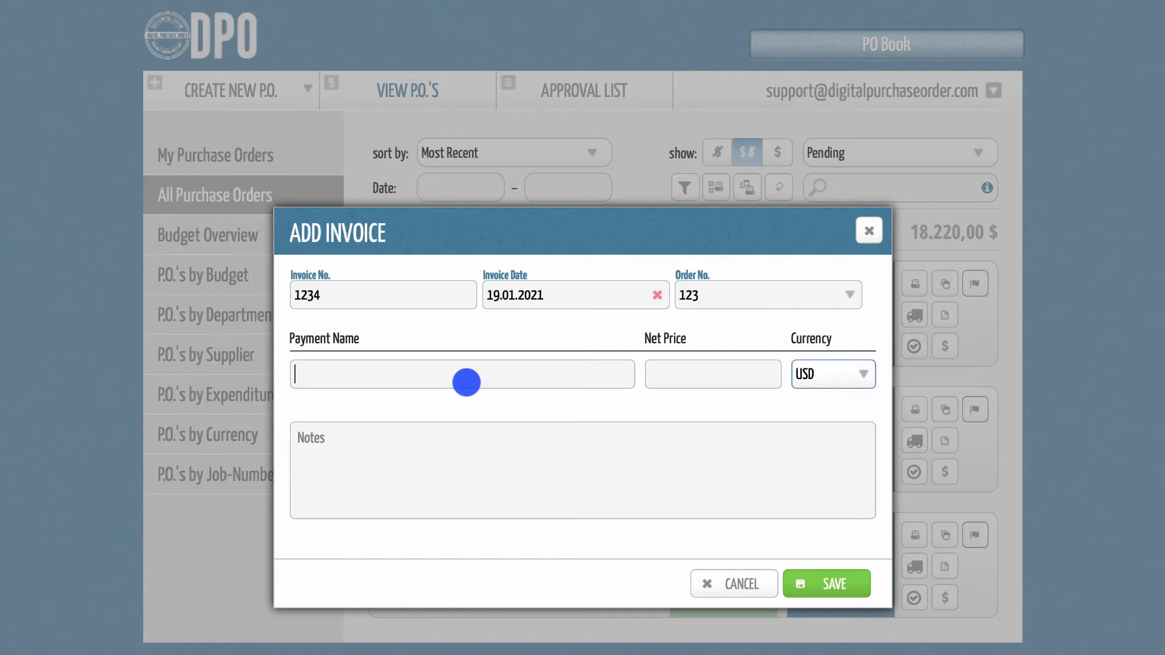
click(668, 378)
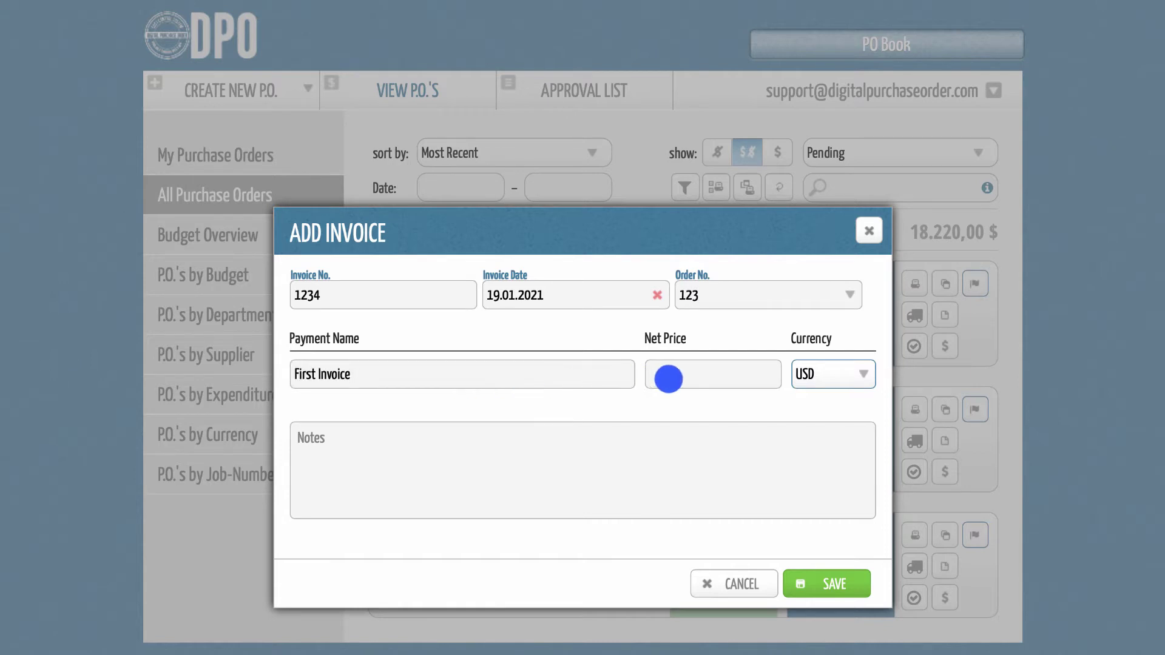
text(6000)
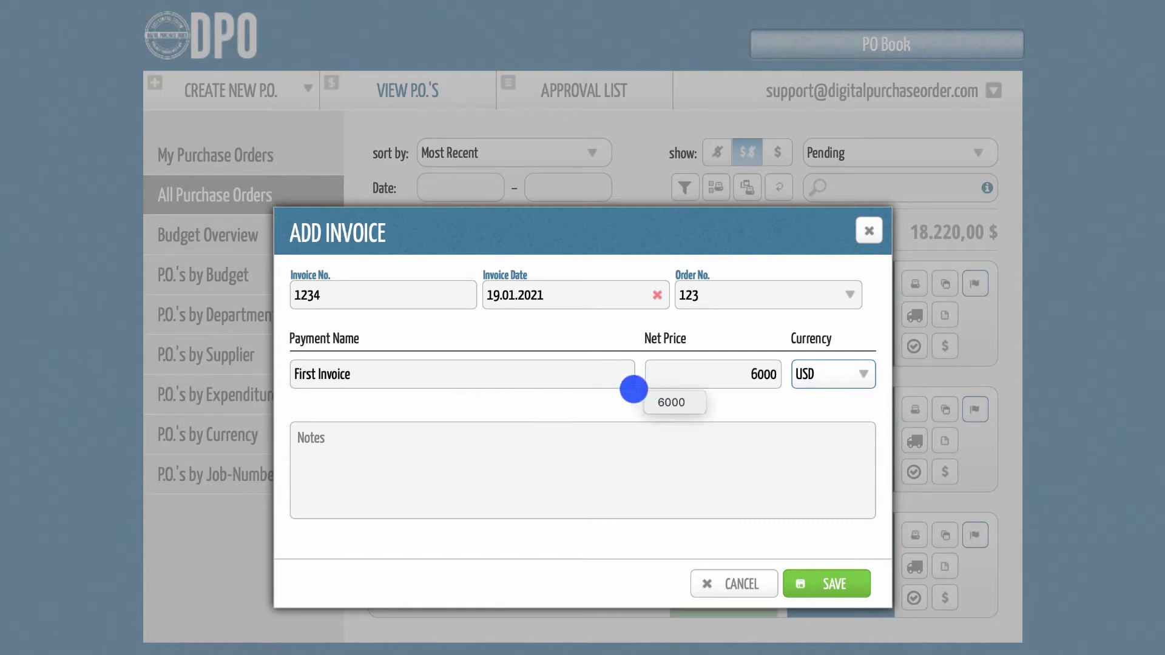
click(808, 571)
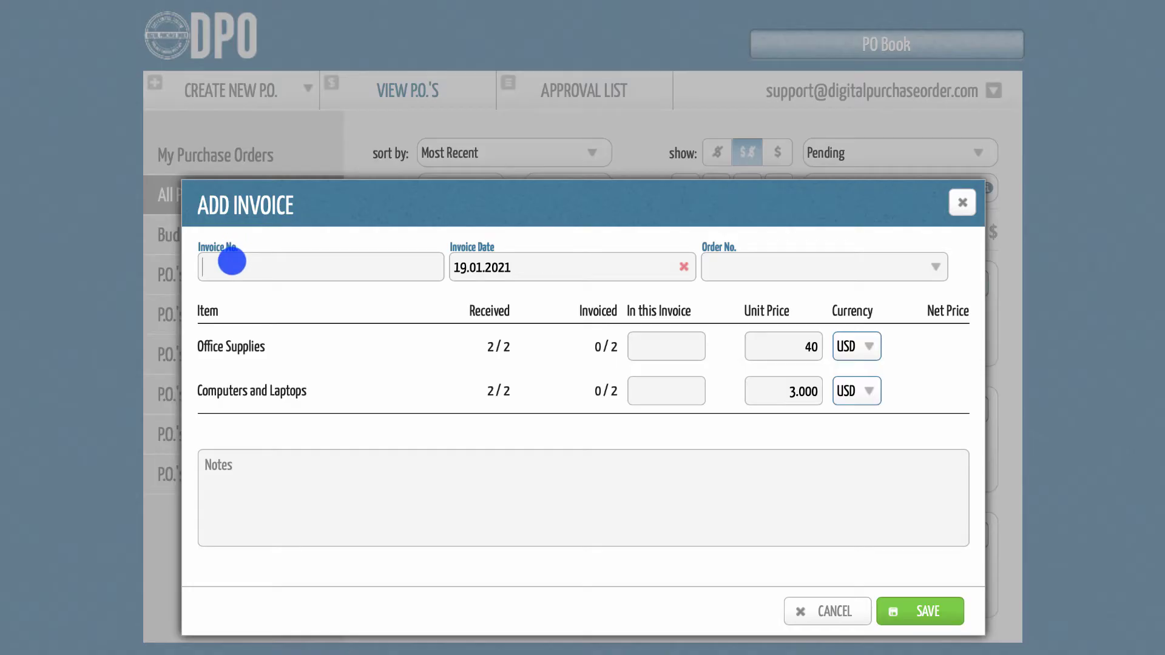
- Bill both DPO-584 items in full on itemized invoice 1234, totalling 6.080,00 $, and save
text(12)
key(Tab)
key(Tab)
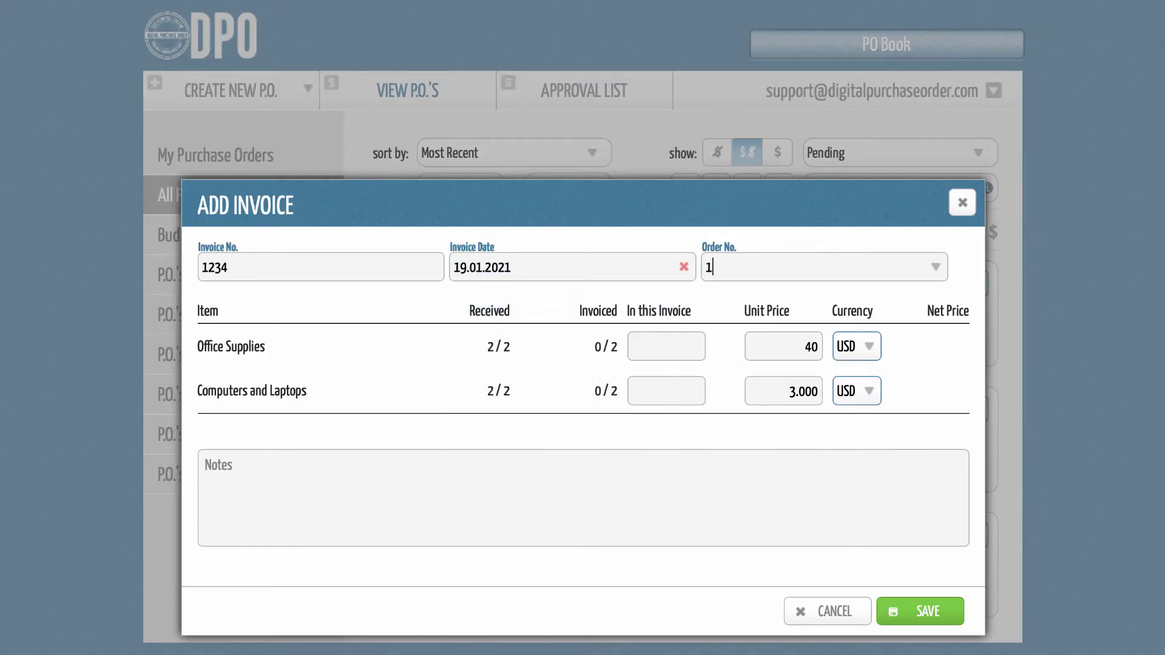
click(682, 341)
text(22)
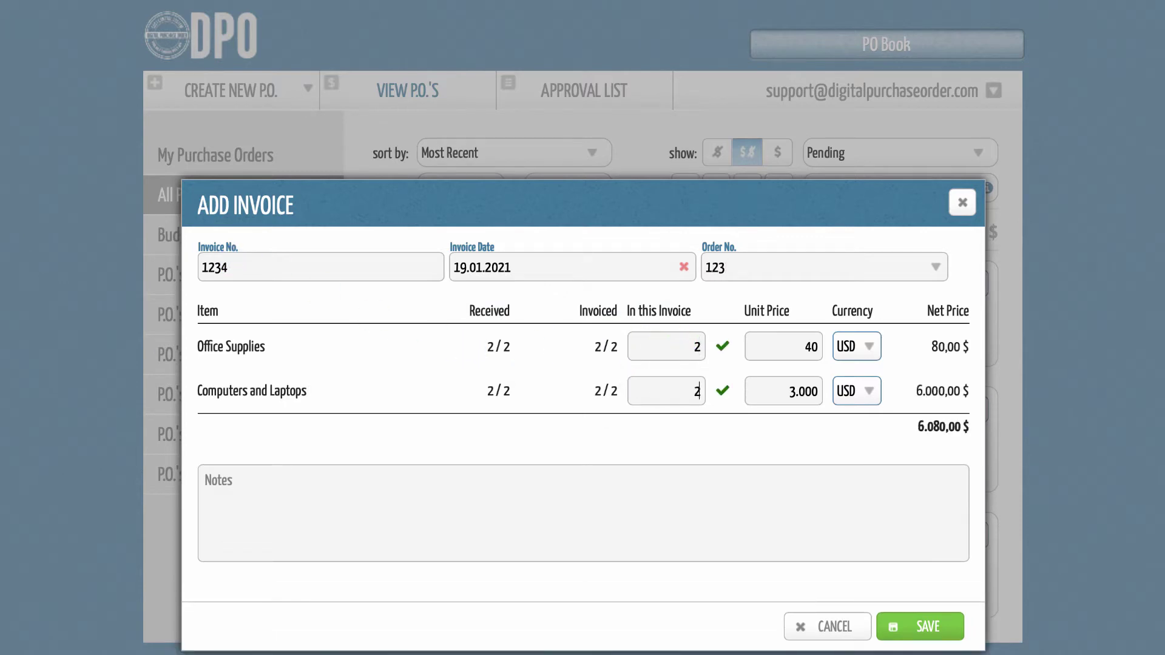
click(675, 441)
click(923, 619)
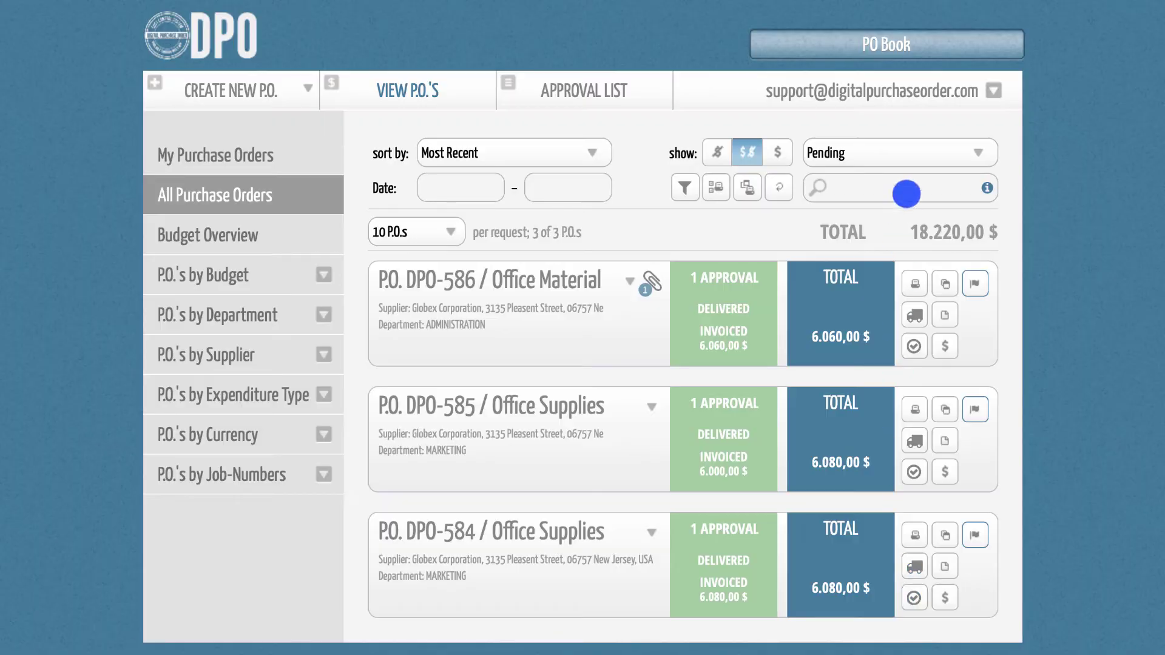
- Switch Invoice Mode to Simple in the administration Invoices settings and save
click(915, 91)
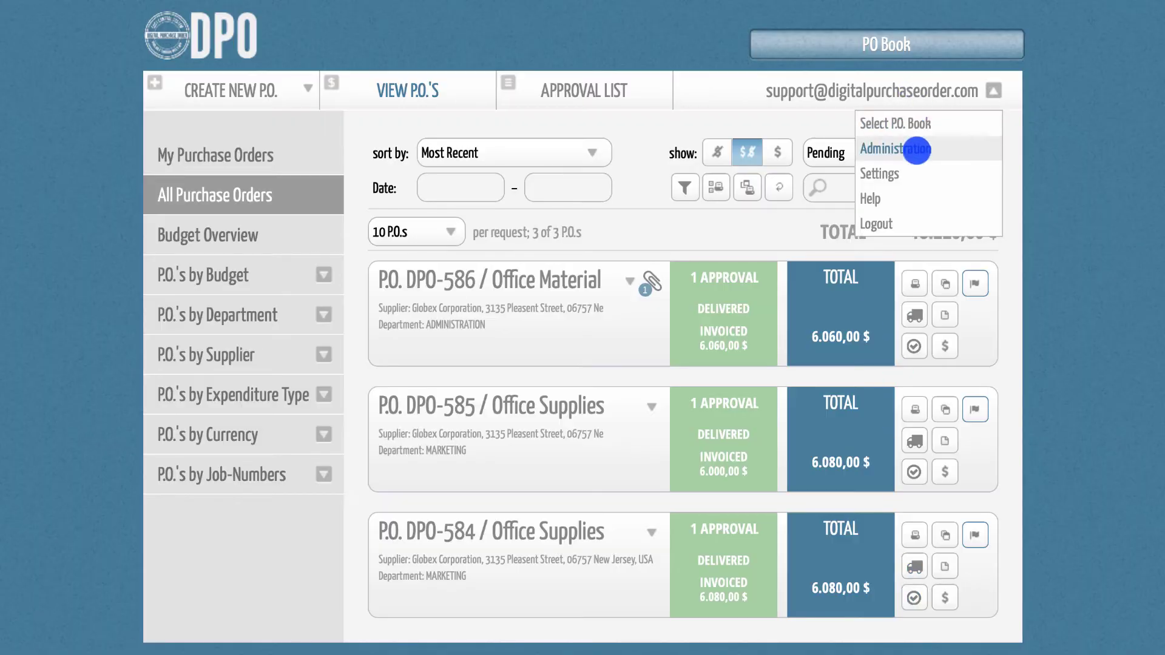
click(916, 152)
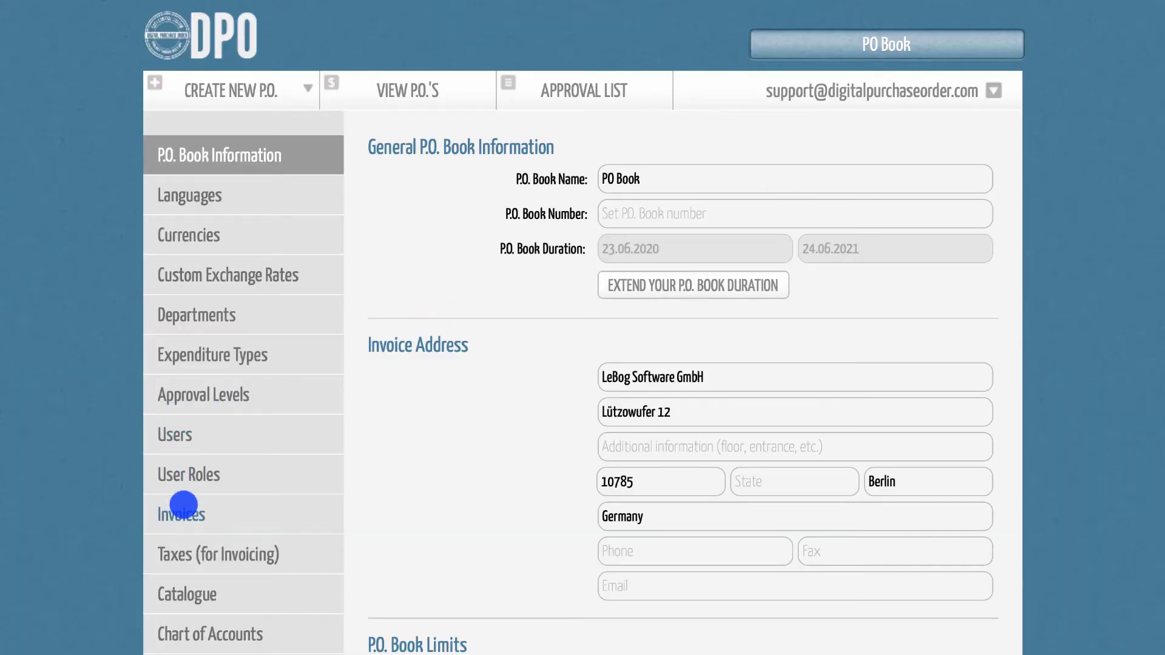
click(184, 514)
click(793, 209)
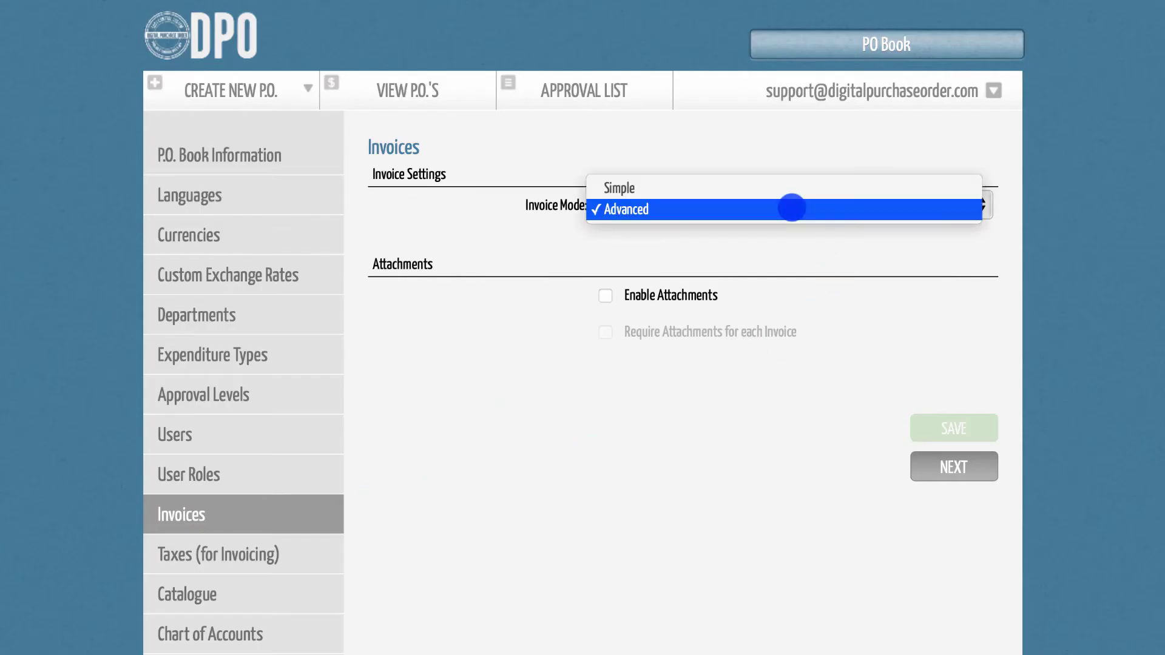
click(785, 188)
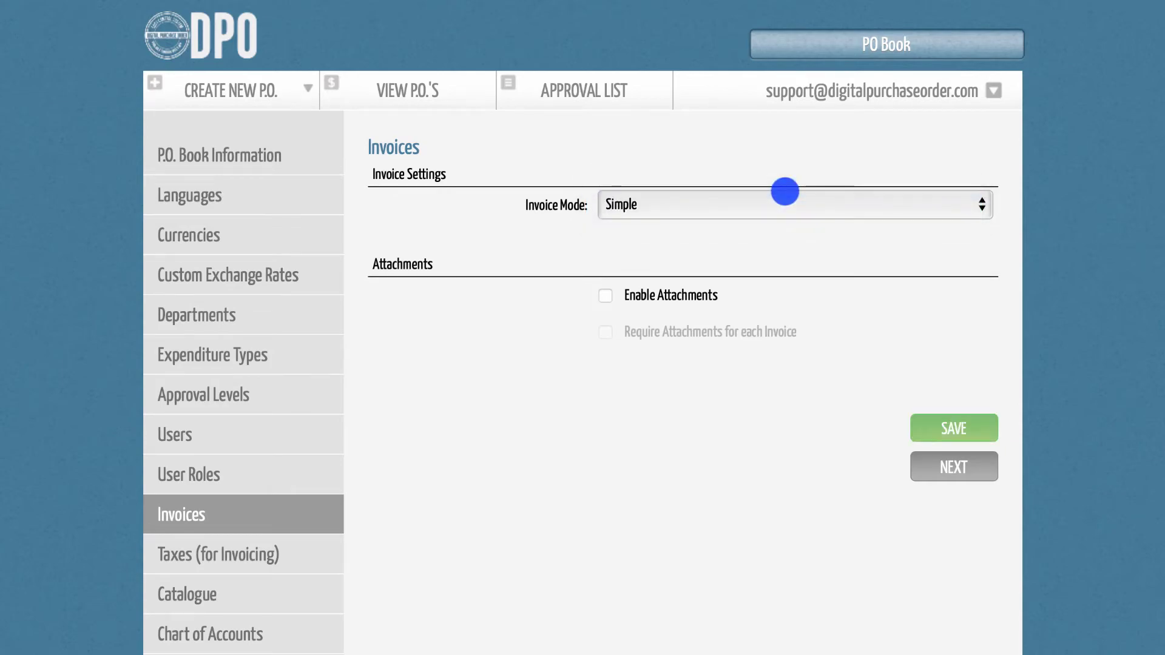
click(929, 426)
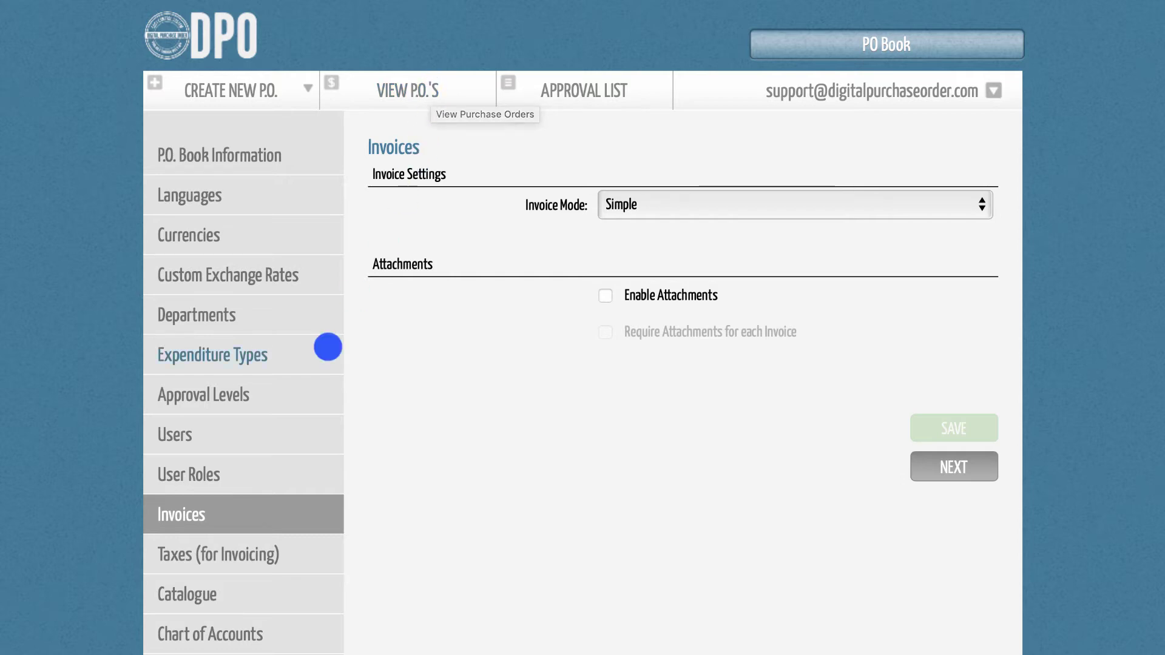
- Edit the TAX tax type to Use On Invoice with List mode, and save
click(249, 553)
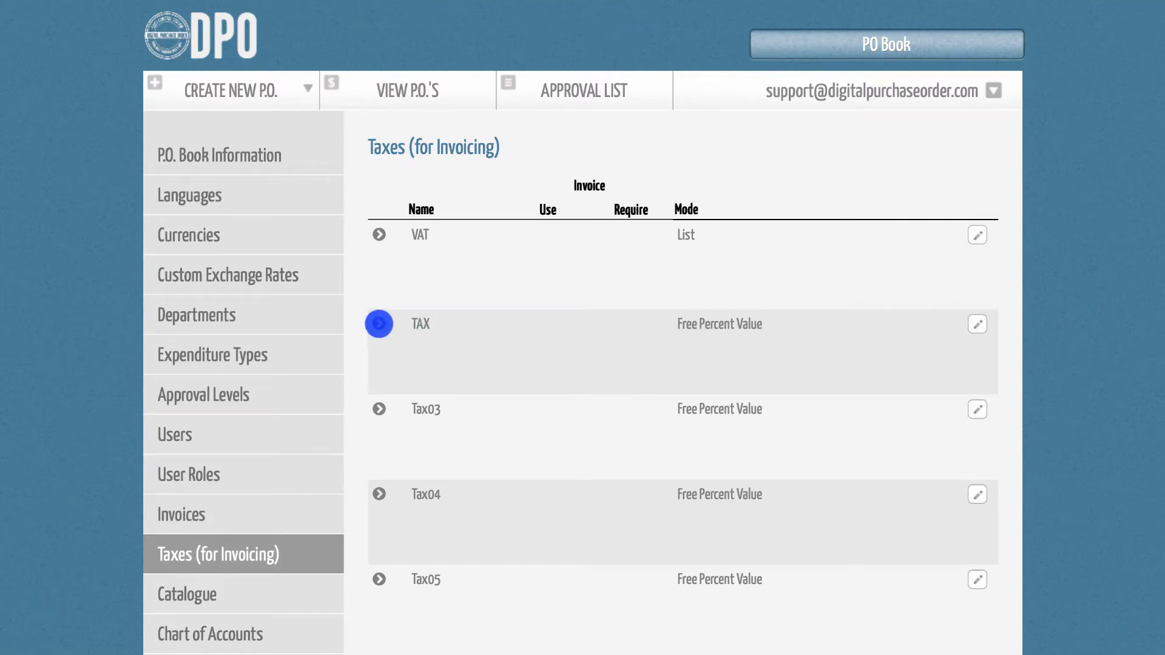
click(977, 324)
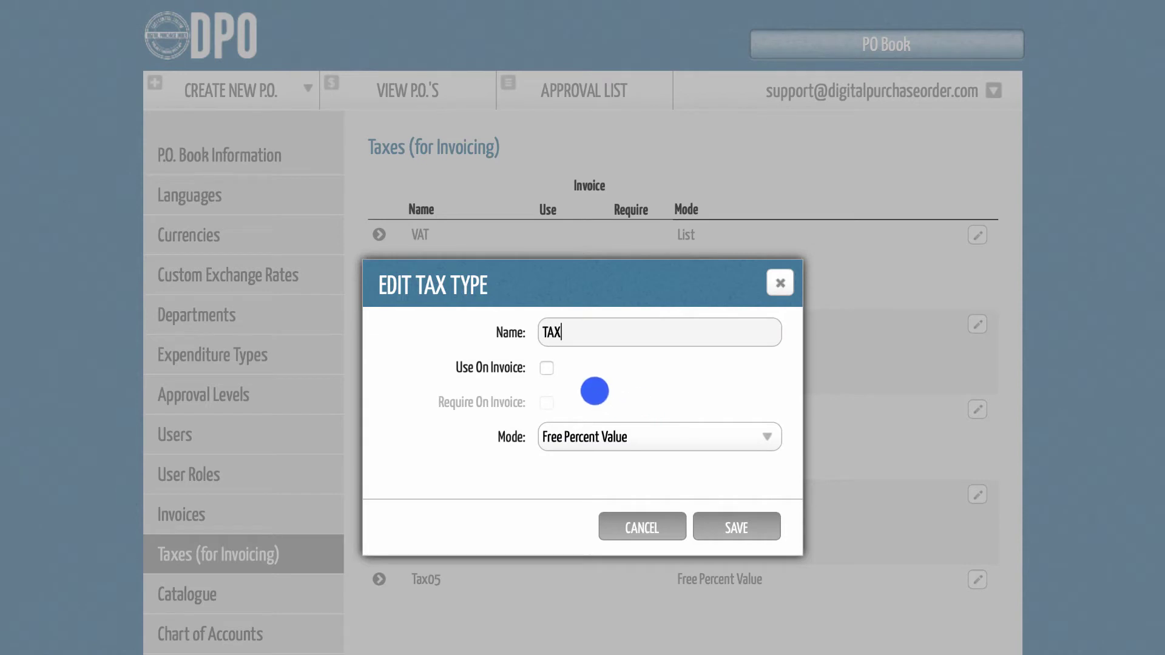
click(545, 367)
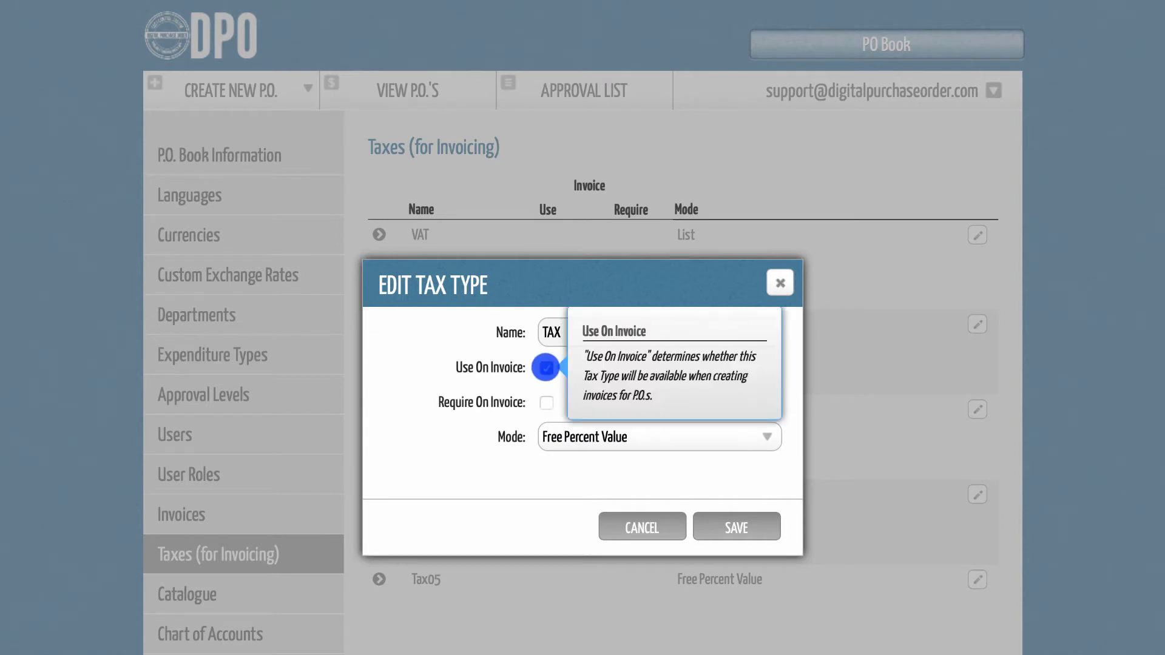
mouse_move(555, 406)
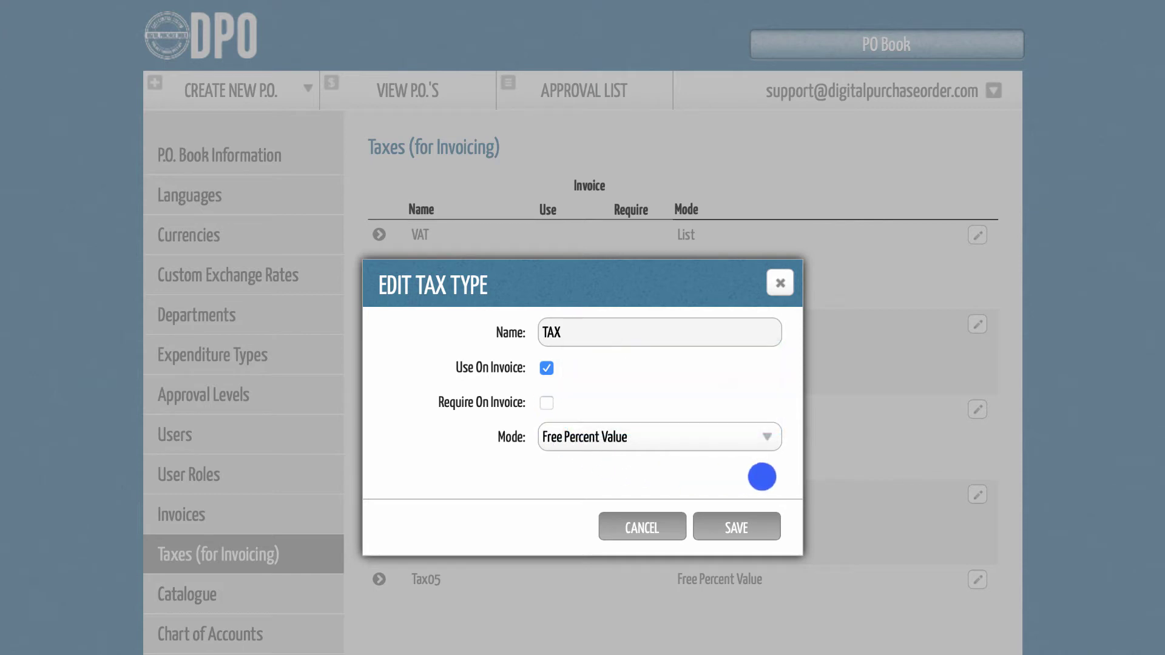
click(771, 438)
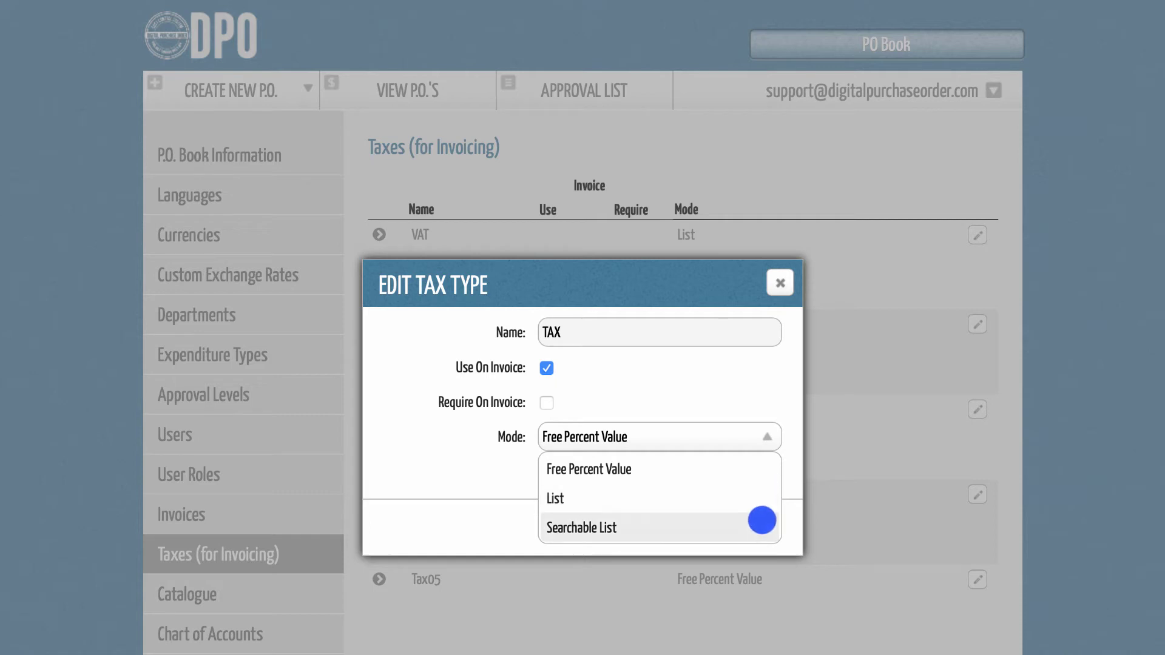
click(752, 494)
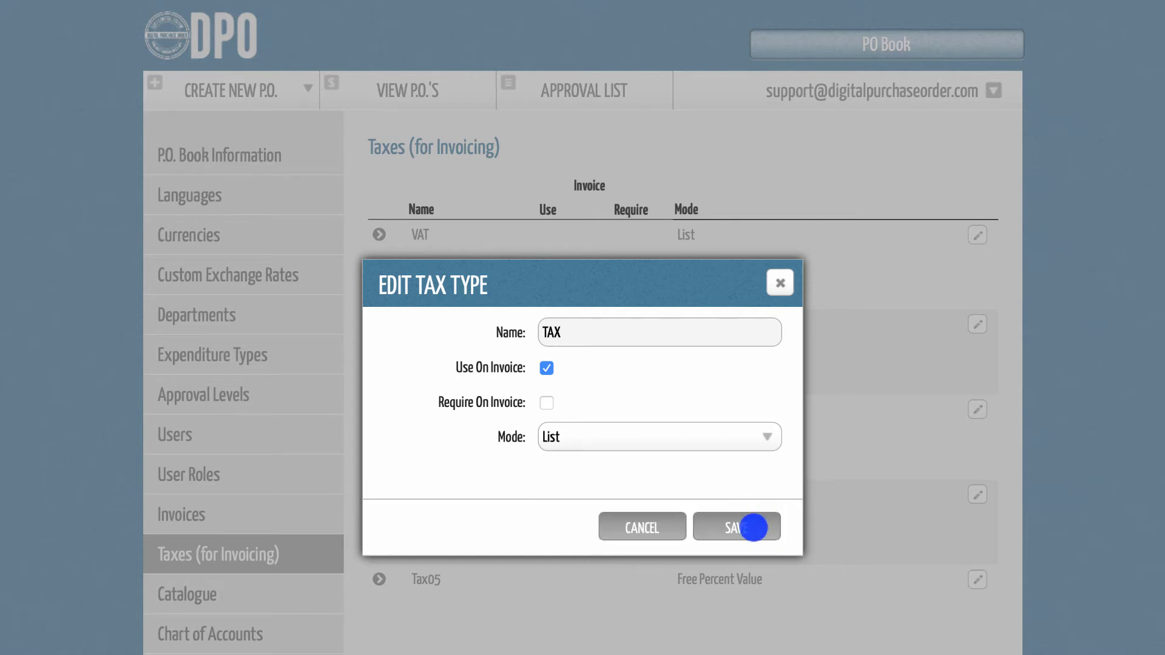
click(754, 527)
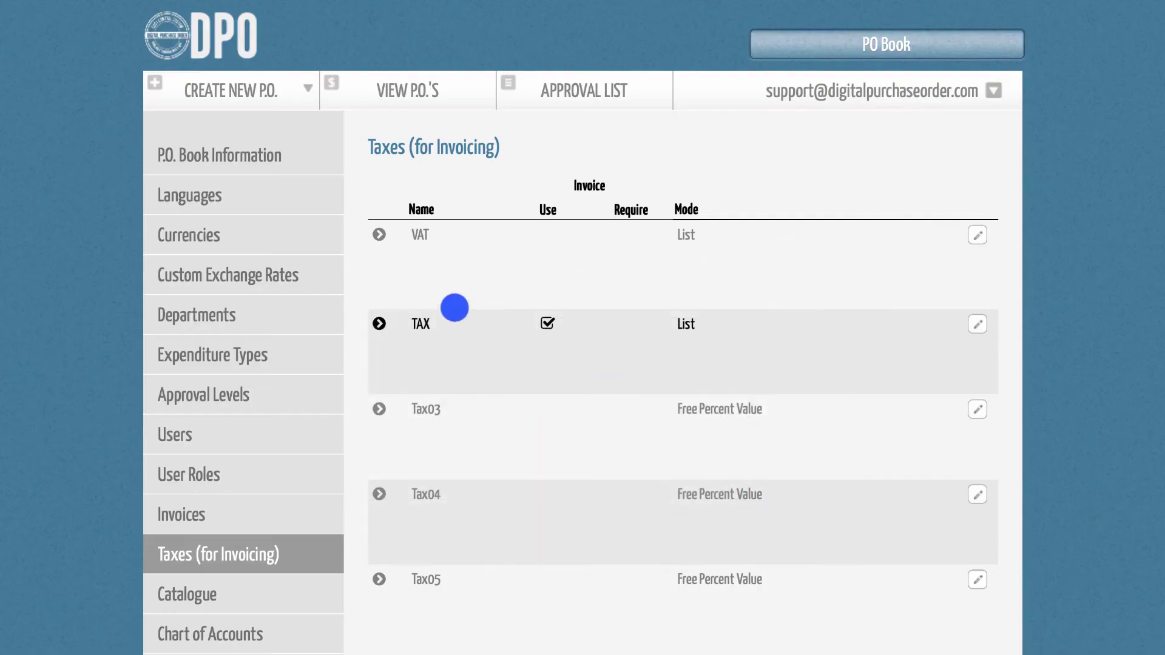
- Add an option named 'TAX' with tax value 10% under the TAX tax type and save
click(383, 323)
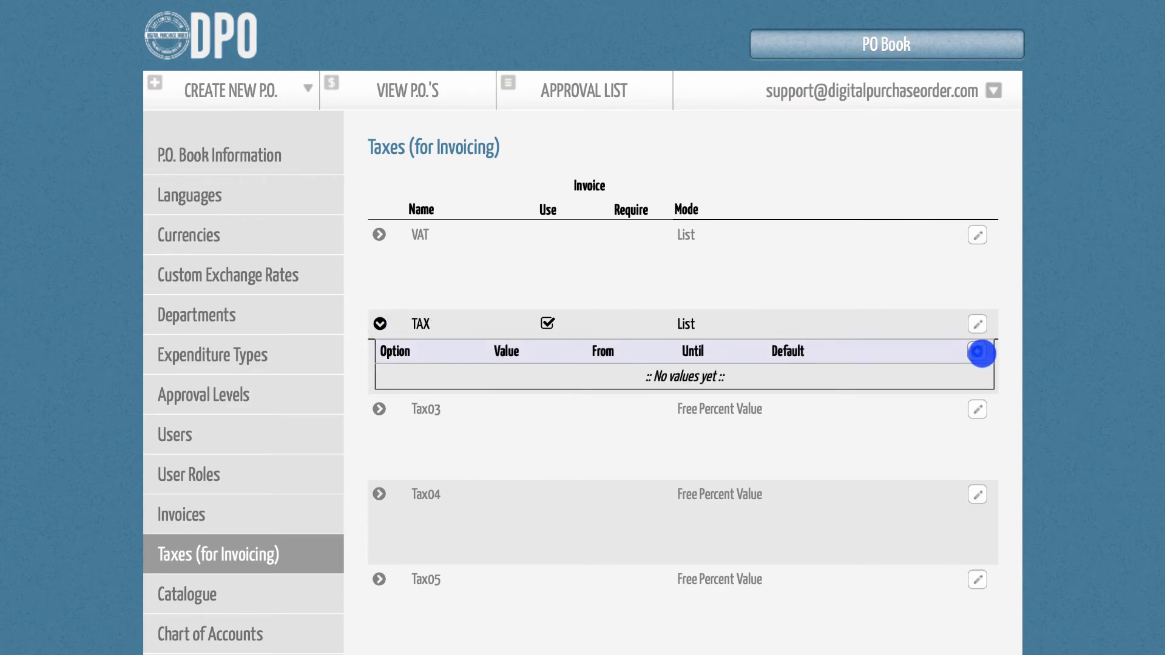
click(979, 352)
text(TAX)
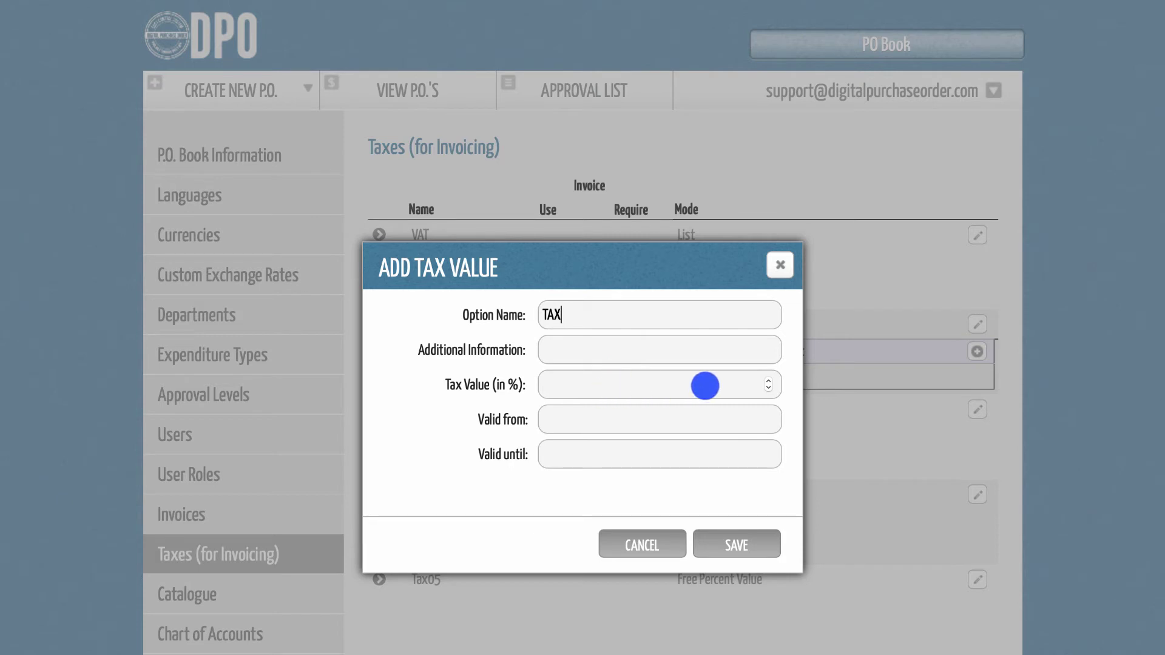
click(705, 386)
text(10)
key(Tab)
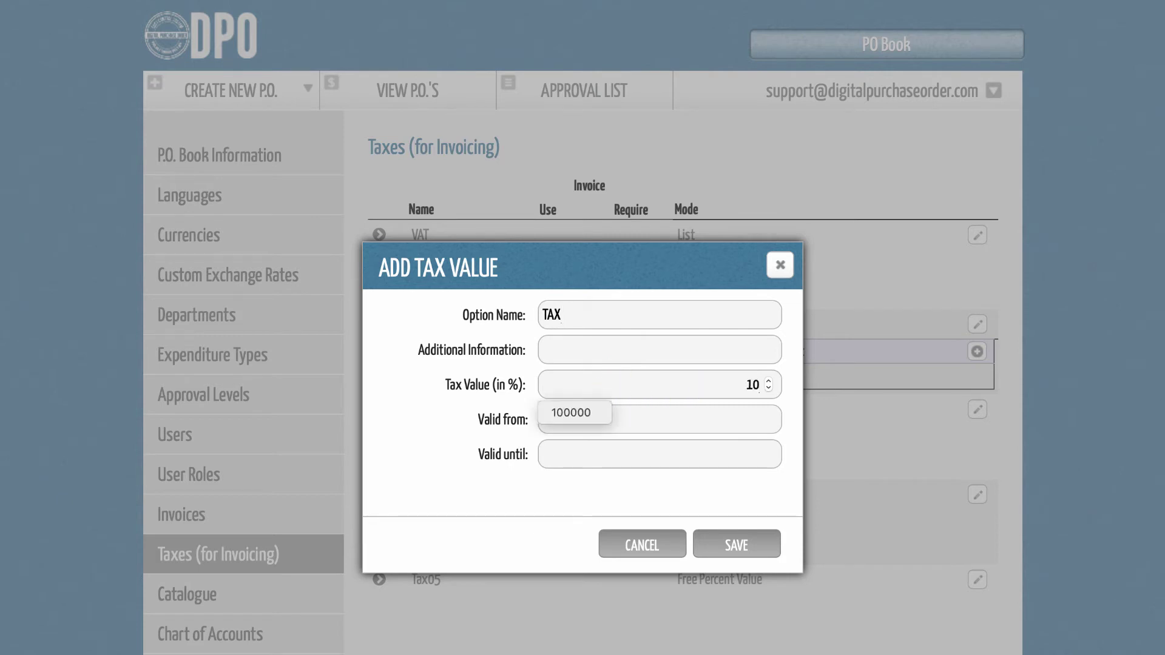
click(554, 497)
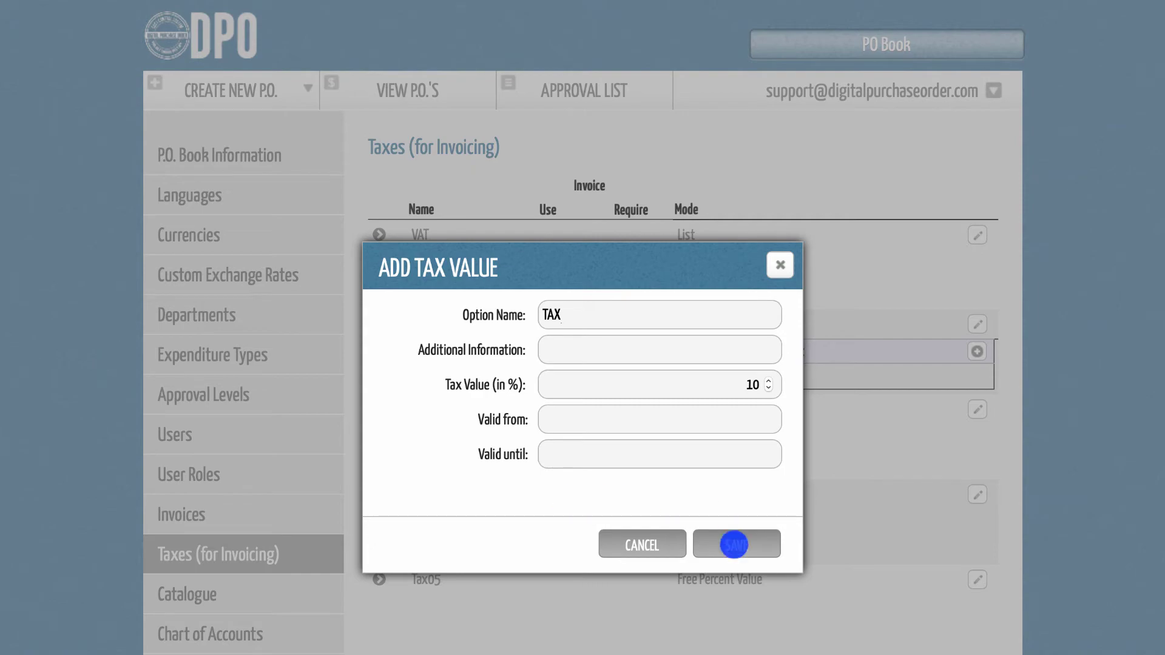
click(735, 544)
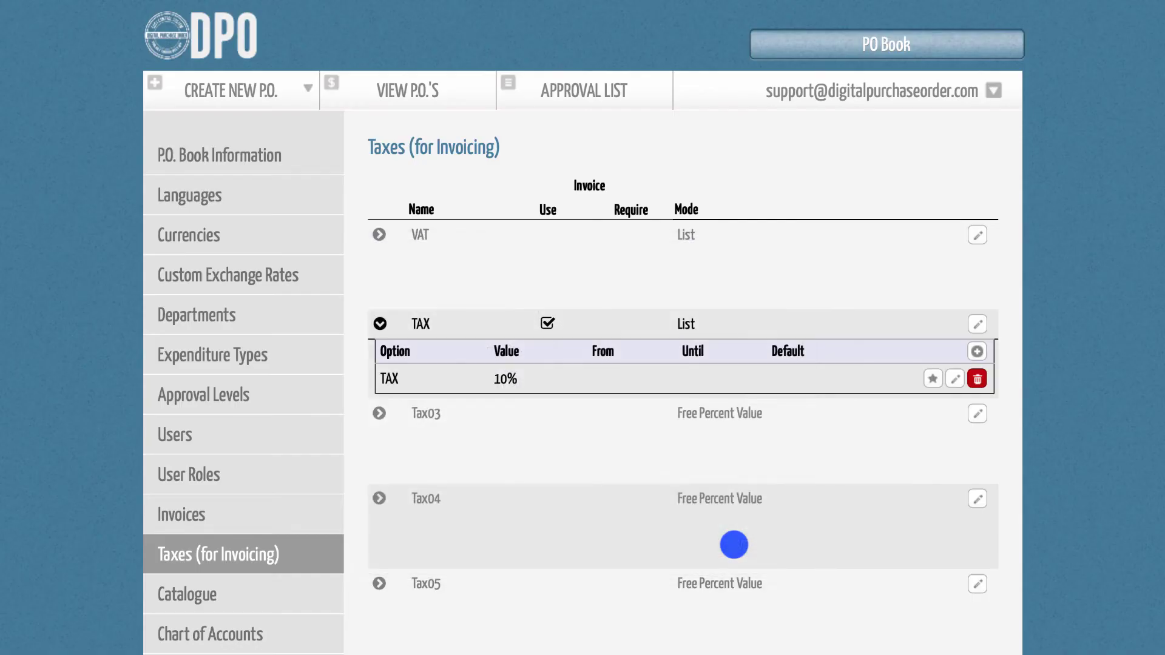
- Start an invoice for DPO-585 and apply 6% VAT and 10% TAX to Office Supplies
click(419, 91)
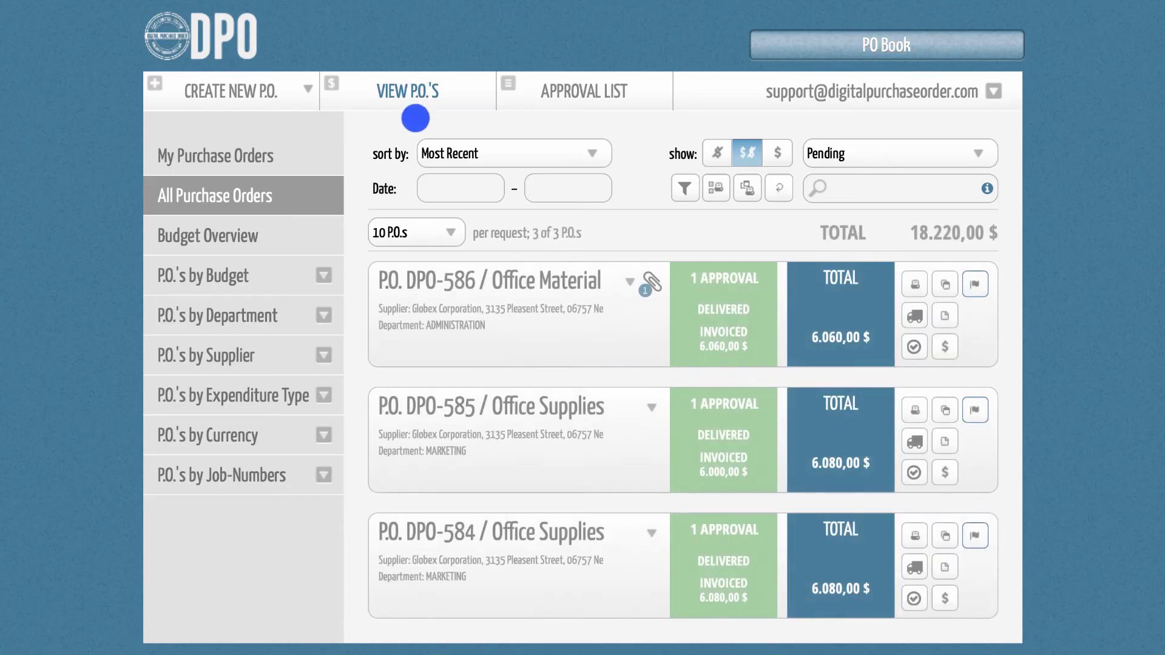
click(952, 477)
click(905, 347)
click(898, 398)
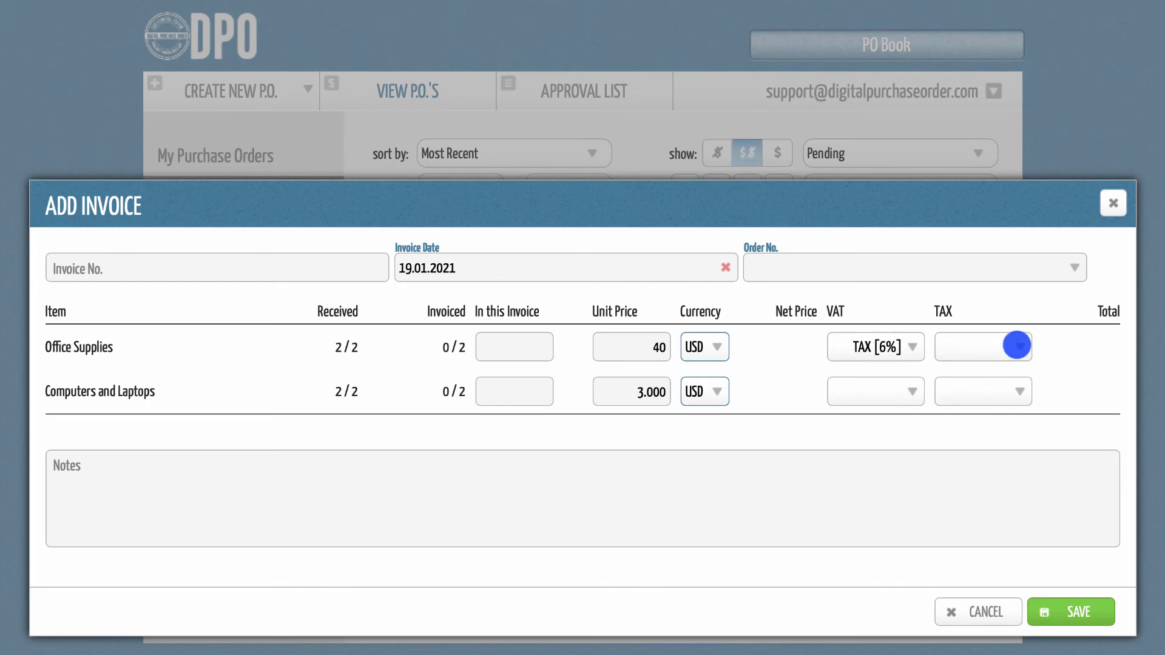
click(1014, 345)
click(1005, 406)
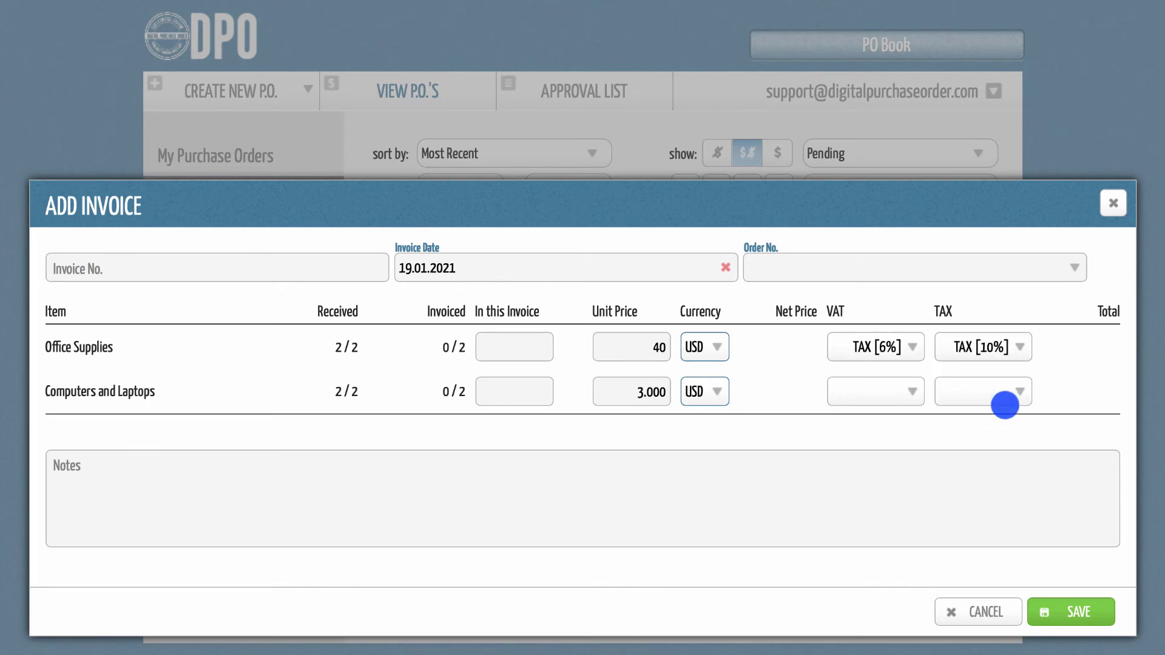
- Apply 6% VAT and 10% TAX to Computers and Laptops as well
click(905, 394)
click(905, 438)
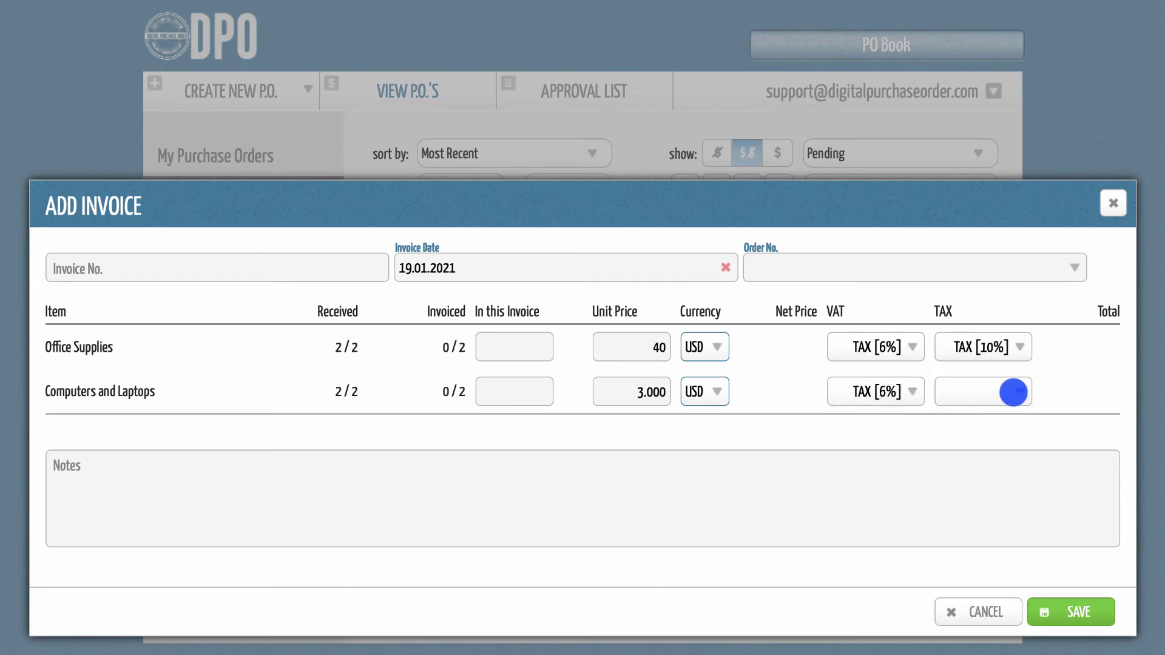
click(1014, 392)
click(1007, 444)
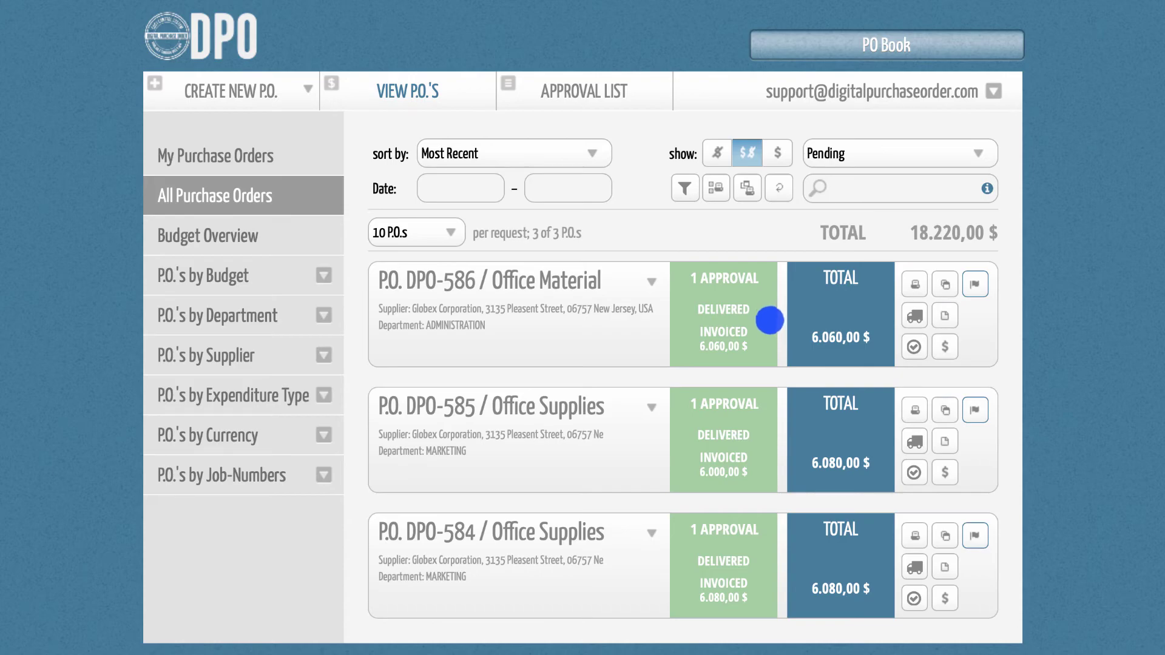
- Open DPO-586, bring Invoice #1 into the editor, then cancel without changes
click(769, 321)
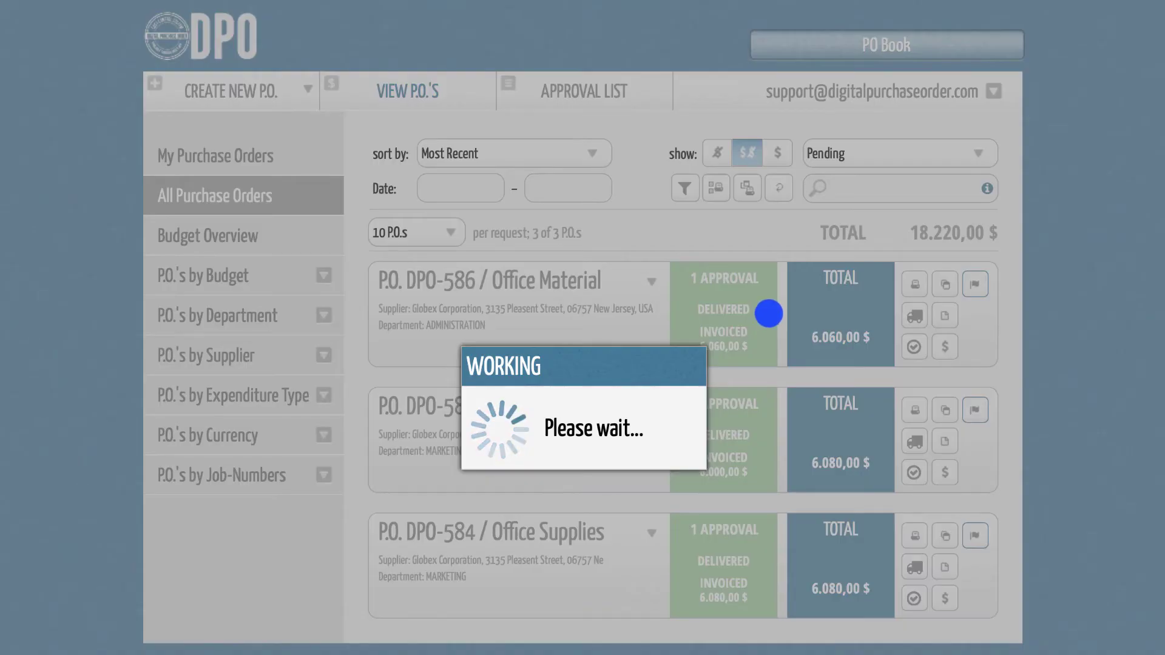
scroll(835, 440, down, 5)
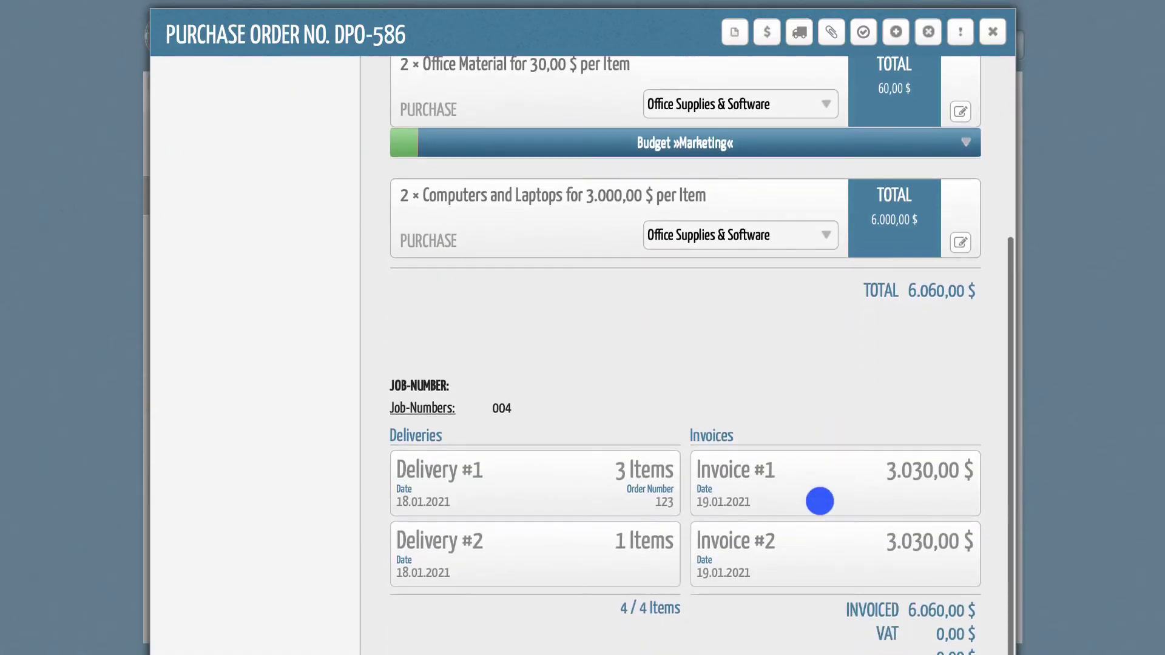
click(814, 477)
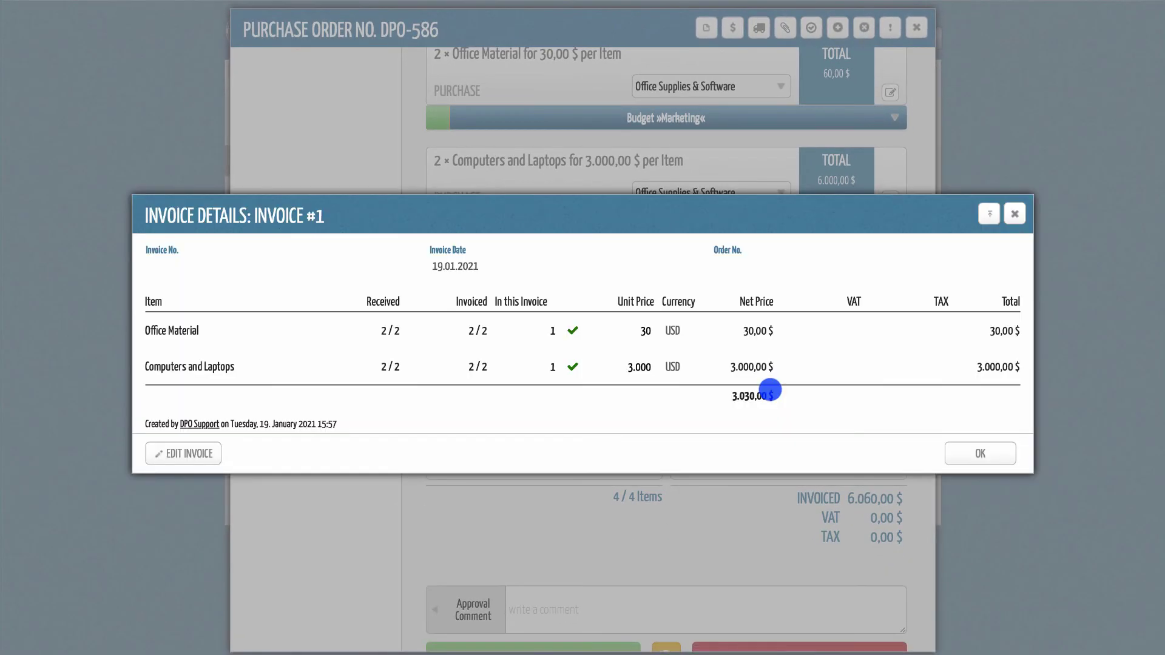
click(190, 452)
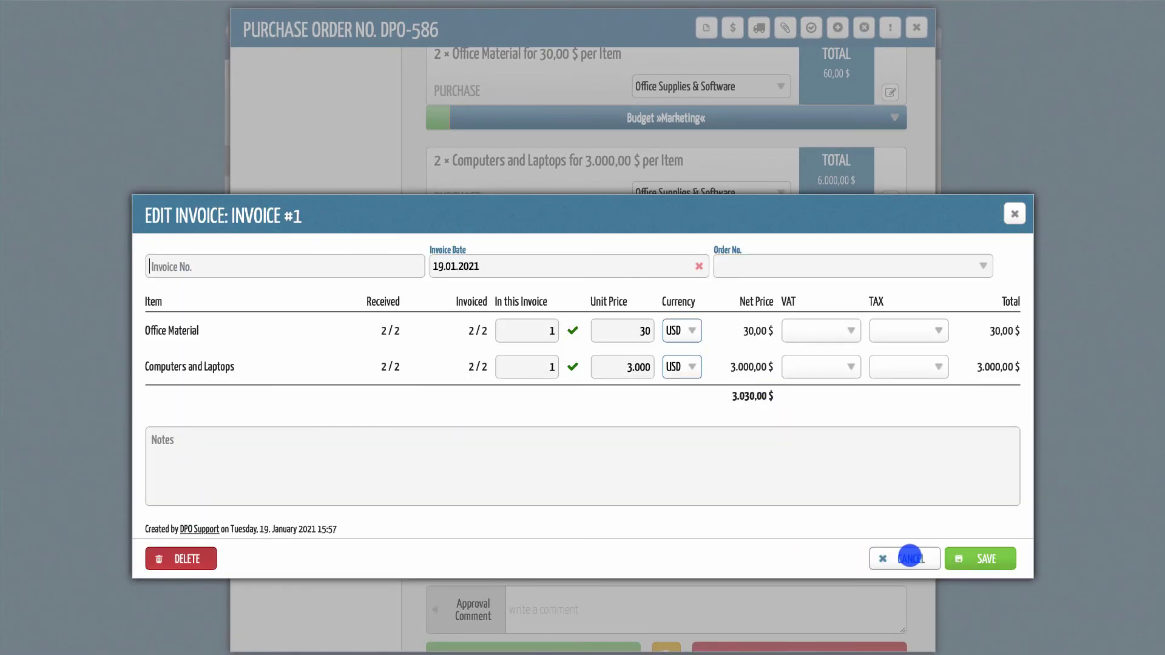
click(910, 559)
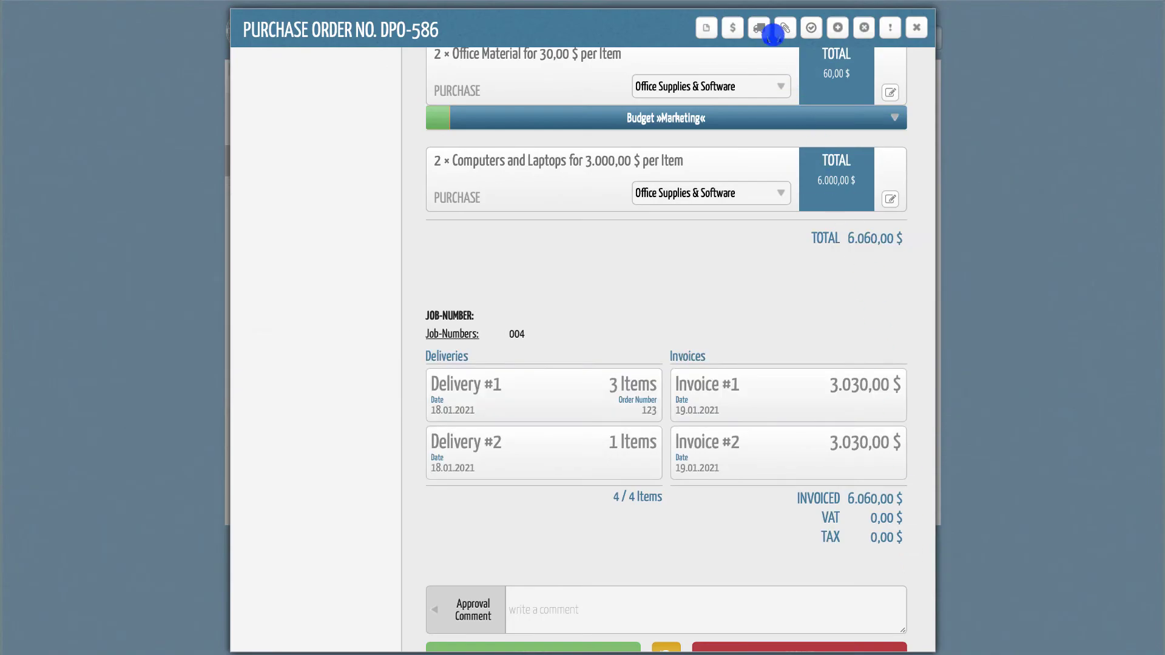
- Attach DPO Offer.pdf to DPO-586 through the paperclip attachment manager
click(784, 28)
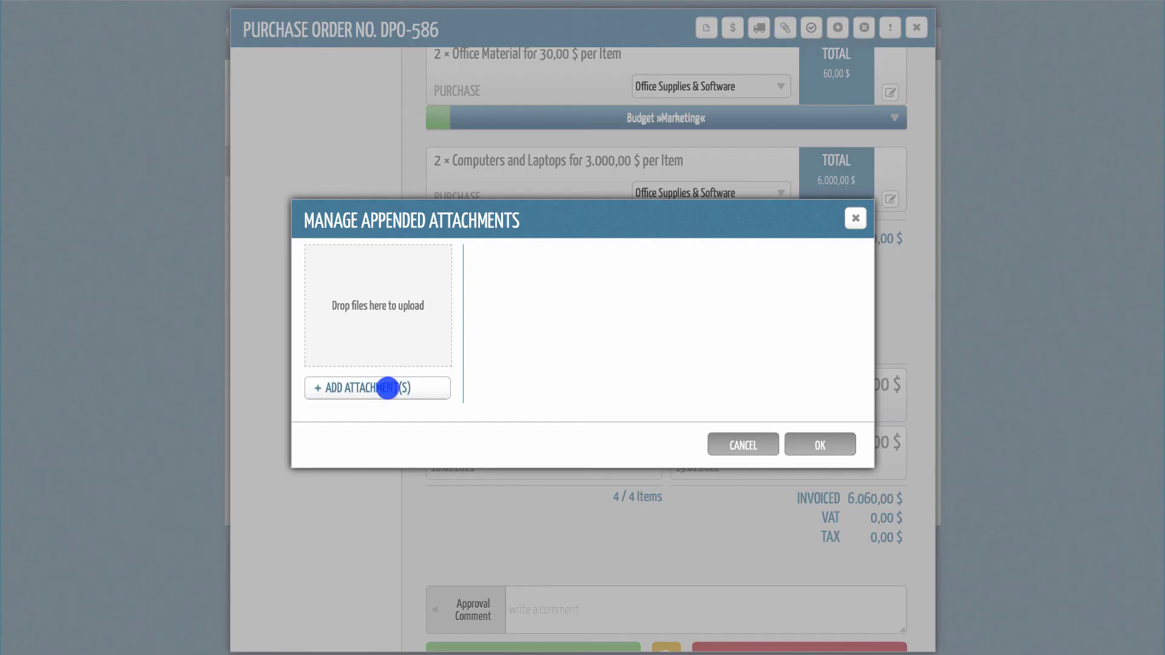
click(377, 388)
click(337, 53)
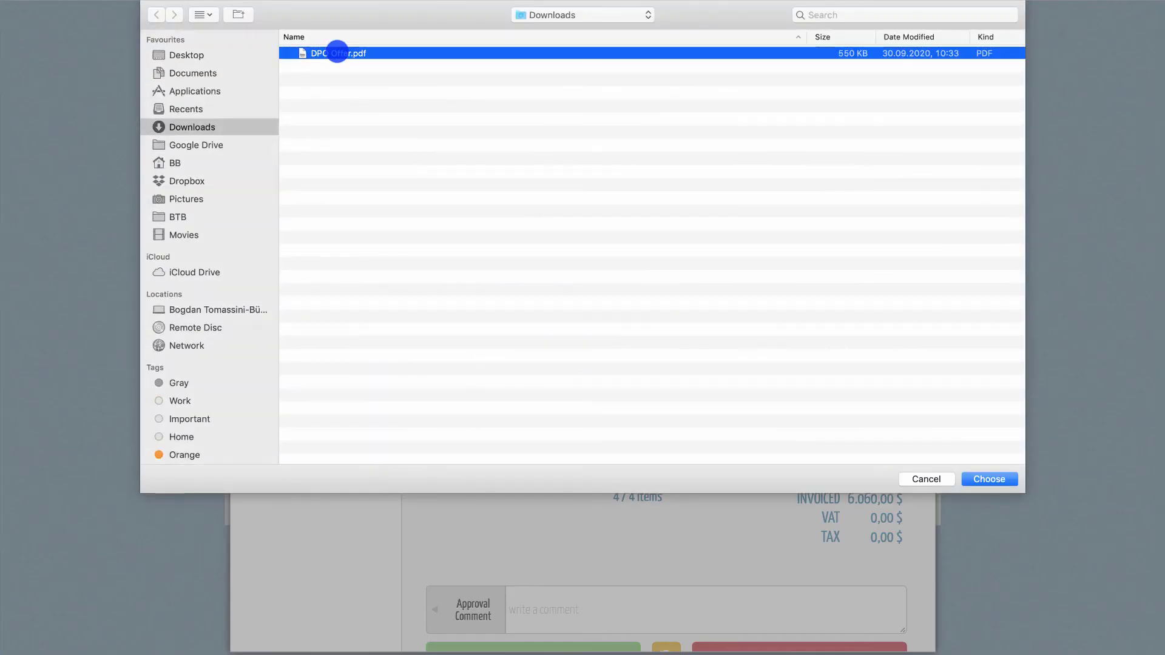
double_click(337, 53)
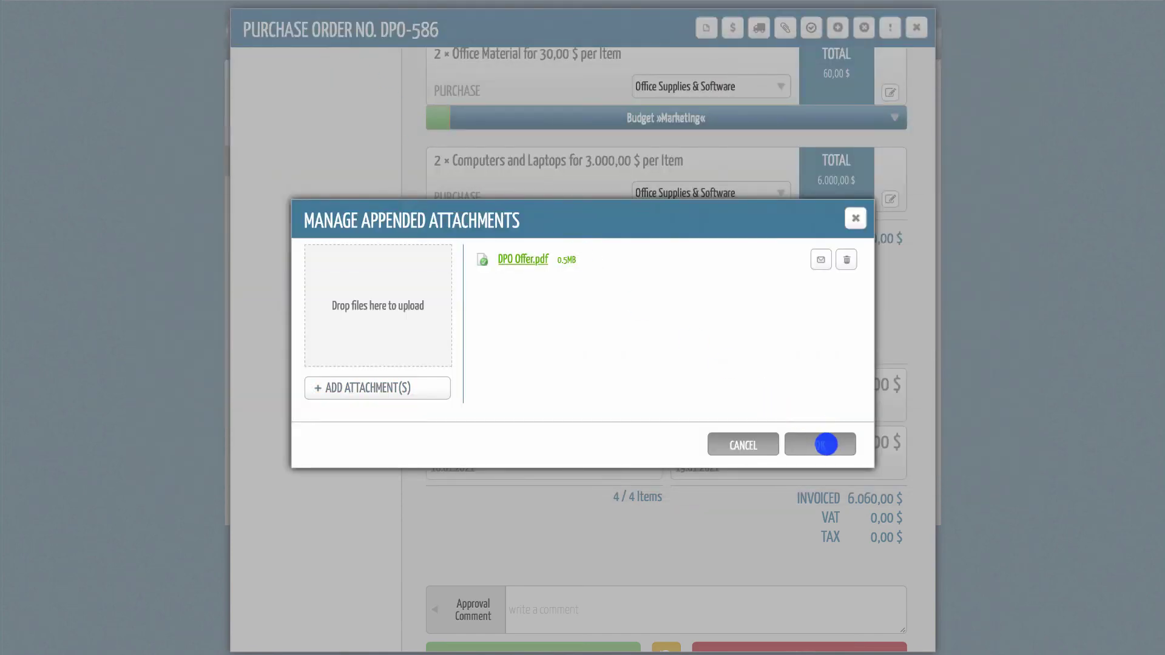
click(820, 444)
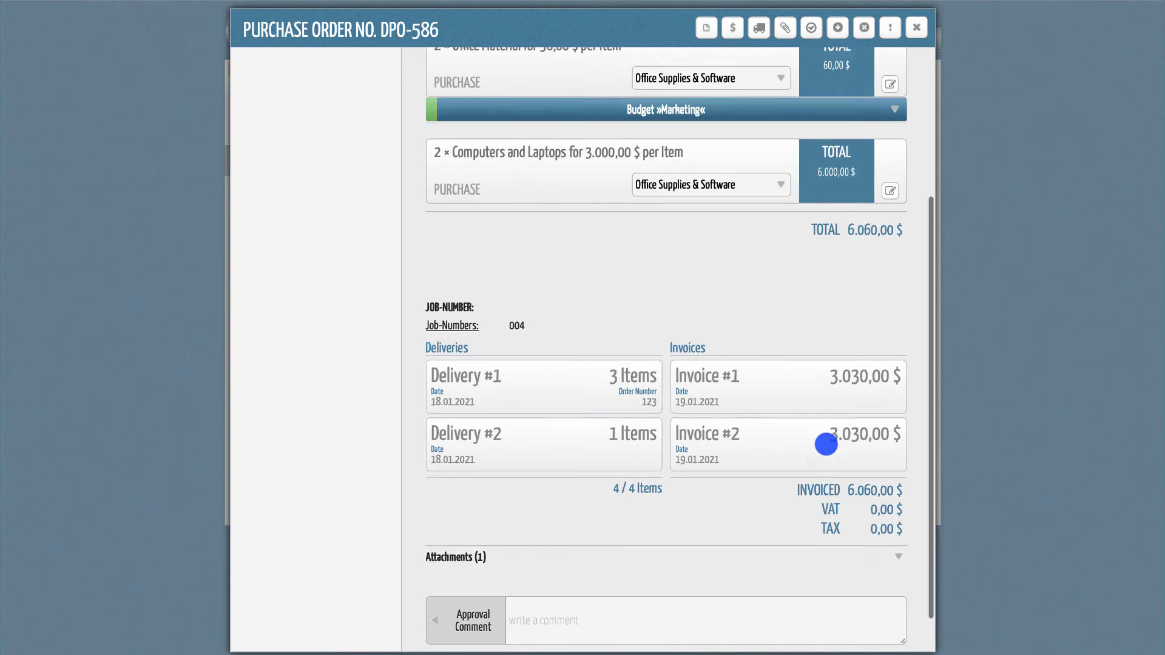
- Expand DPO-586's Attachments (1) section to reveal DPO Offer.pdf
click(891, 509)
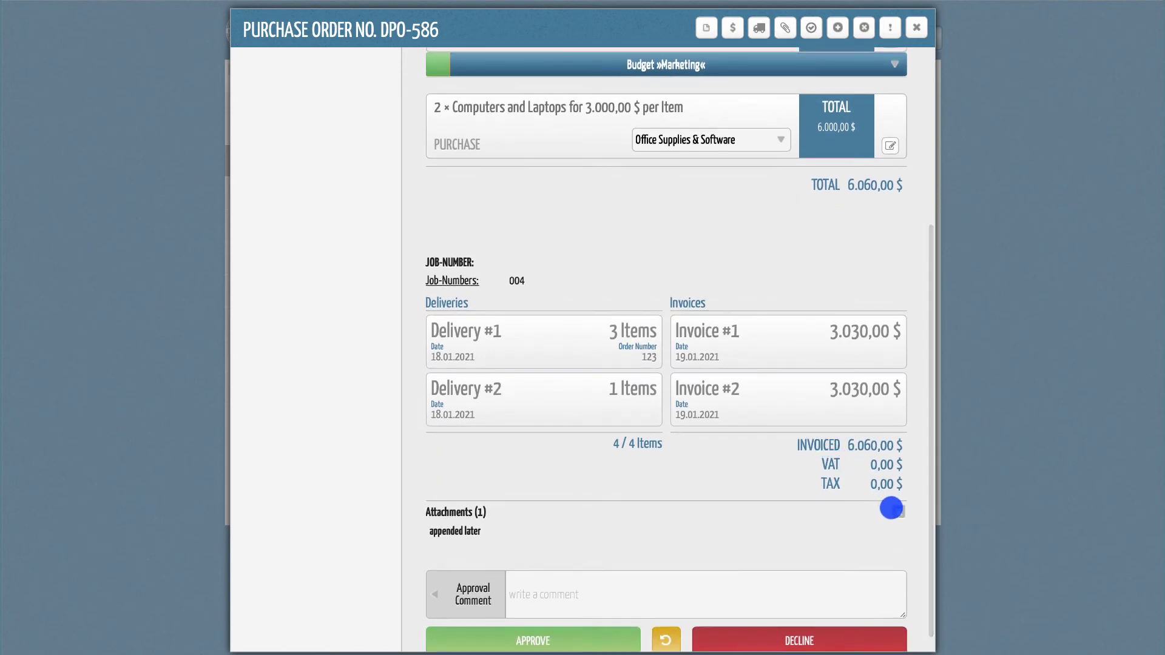
scroll(891, 509, down, 1)
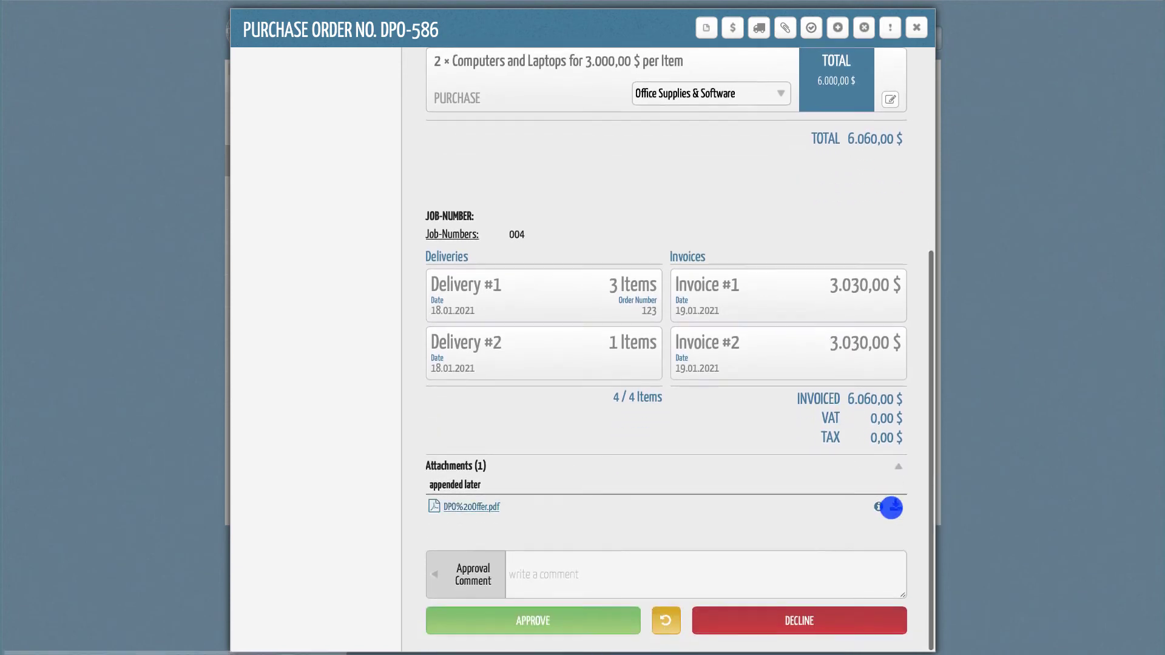